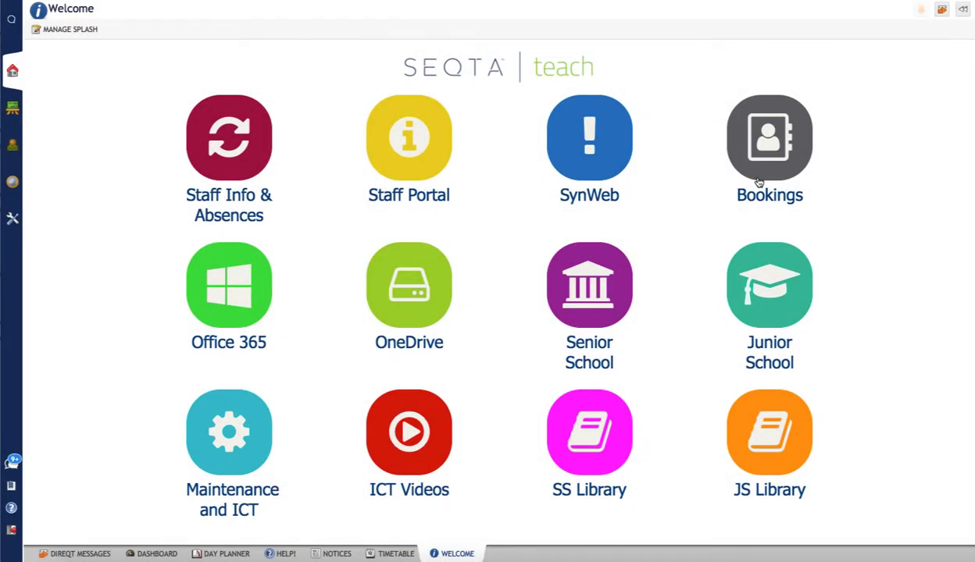
# Open the weekly timetable of classes for 11–15 September.
pyautogui.click(14, 108)
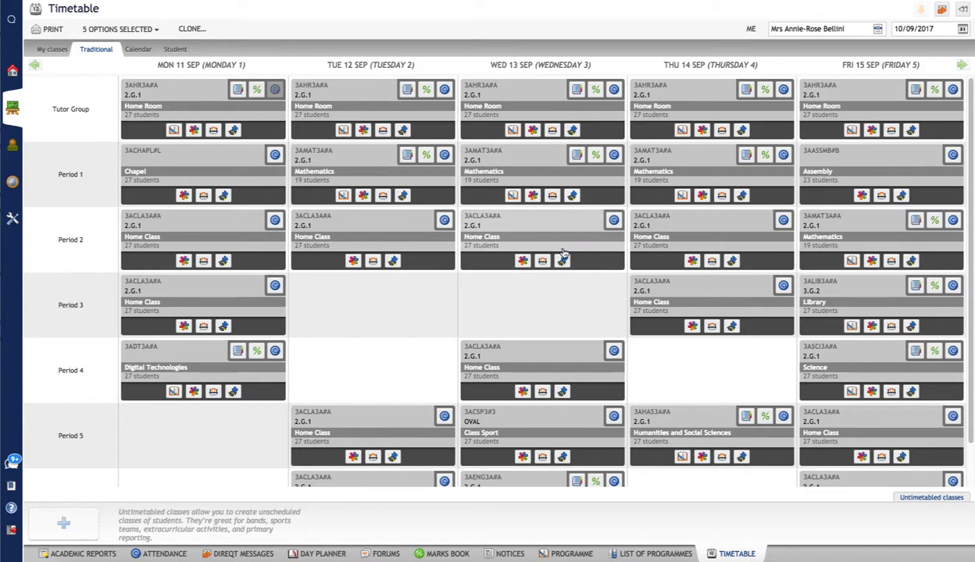
# Switch to the Calendar view showing the week of 29 May–2 June 2017.
pyautogui.click(139, 50)
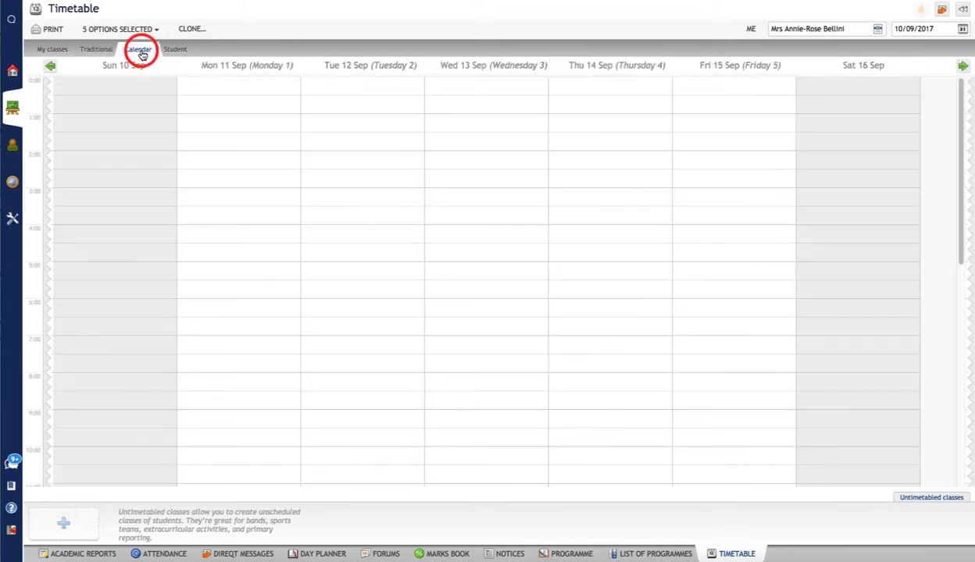
pyautogui.click(219, 174)
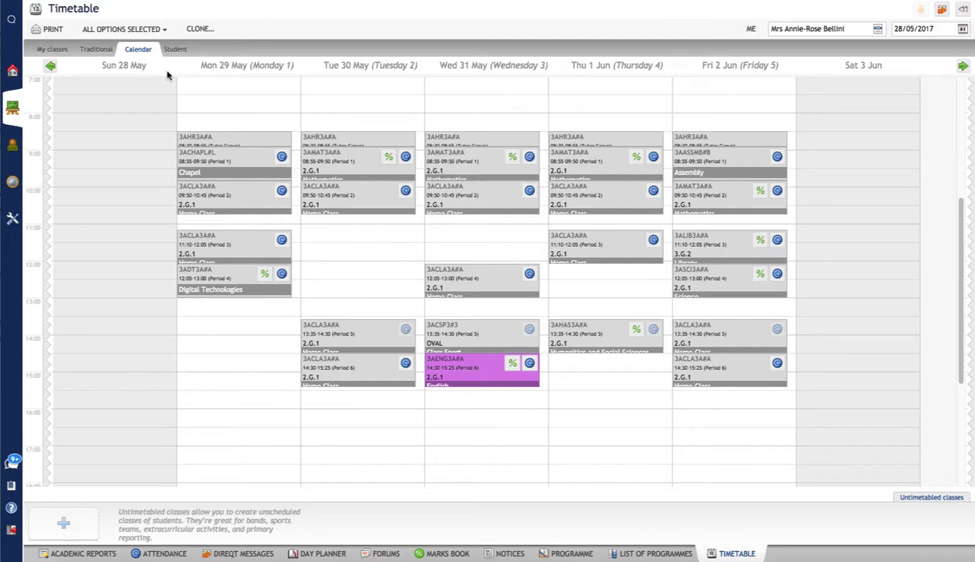
pyautogui.click(164, 29)
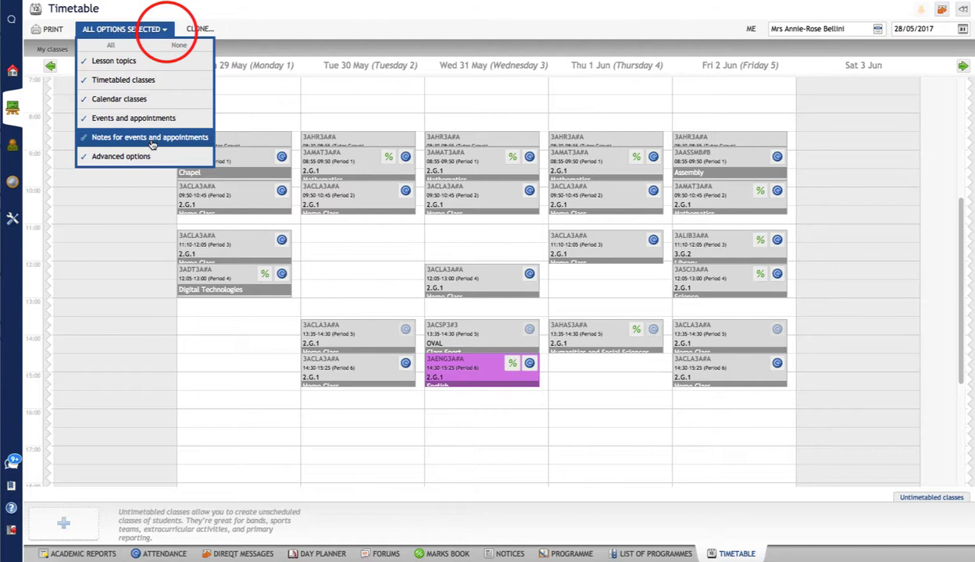
# Untick Timetabled classes in the calendar display options so no class entries show.
pyautogui.click(135, 82)
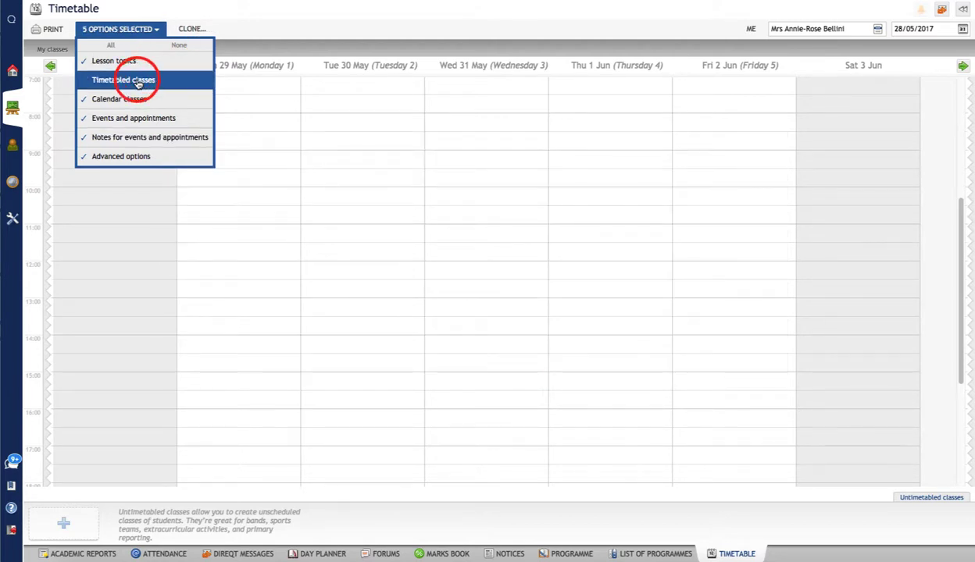
pyautogui.click(150, 31)
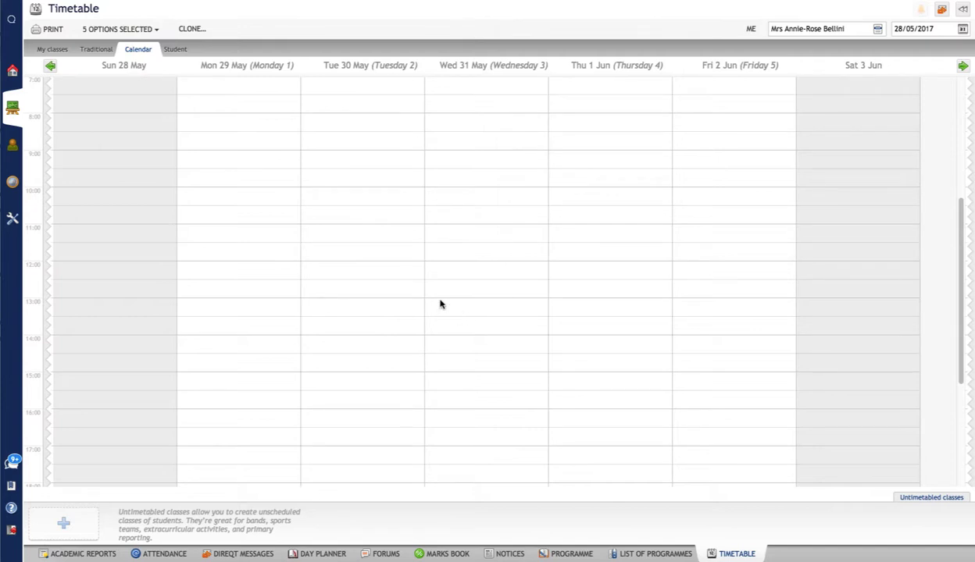
pyautogui.click(154, 33)
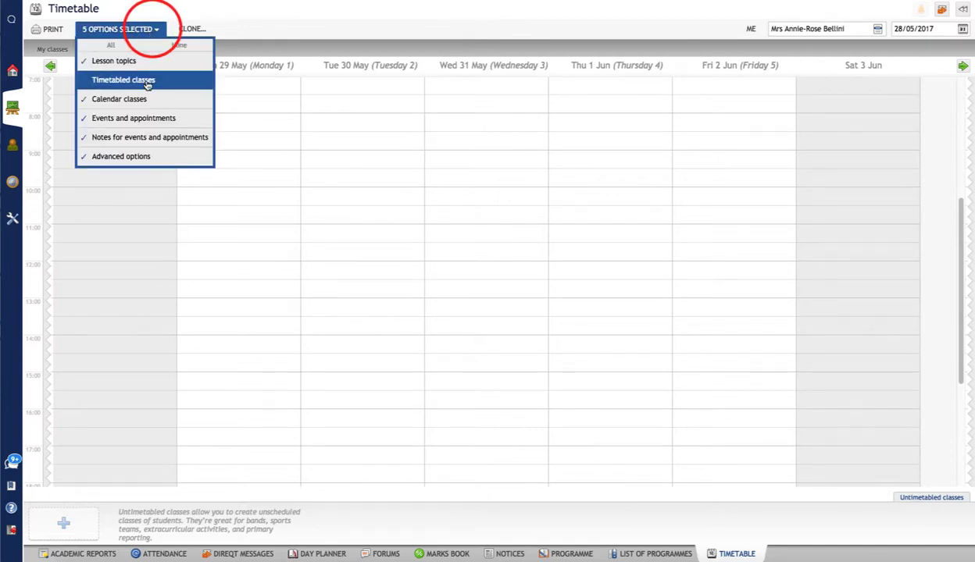
pyautogui.click(145, 82)
pyautogui.click(145, 82)
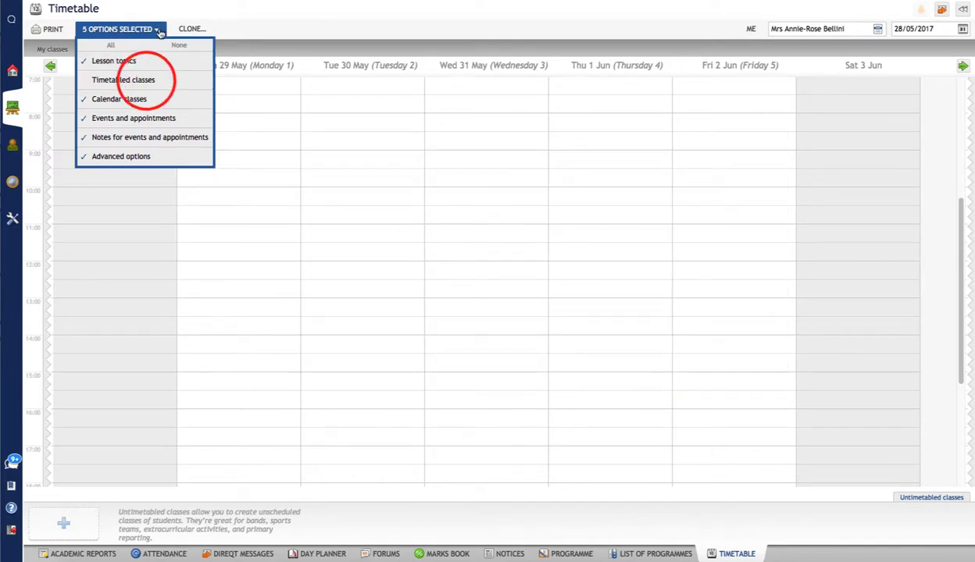
pyautogui.click(159, 33)
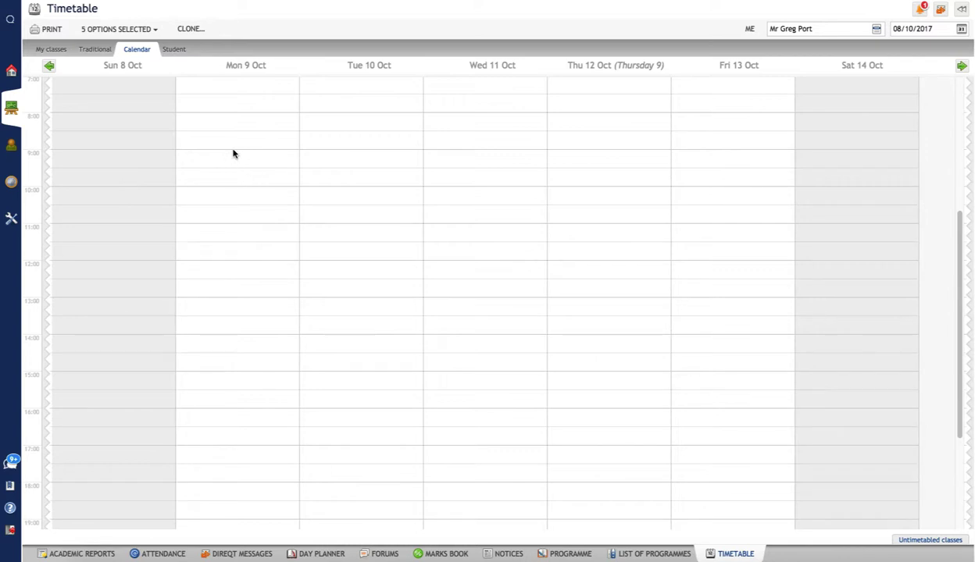
# Mark out Monday 9 October 09:00–09:45 and make it a new class.
pyautogui.moveTo(231, 160); pyautogui.dragTo(235, 183)
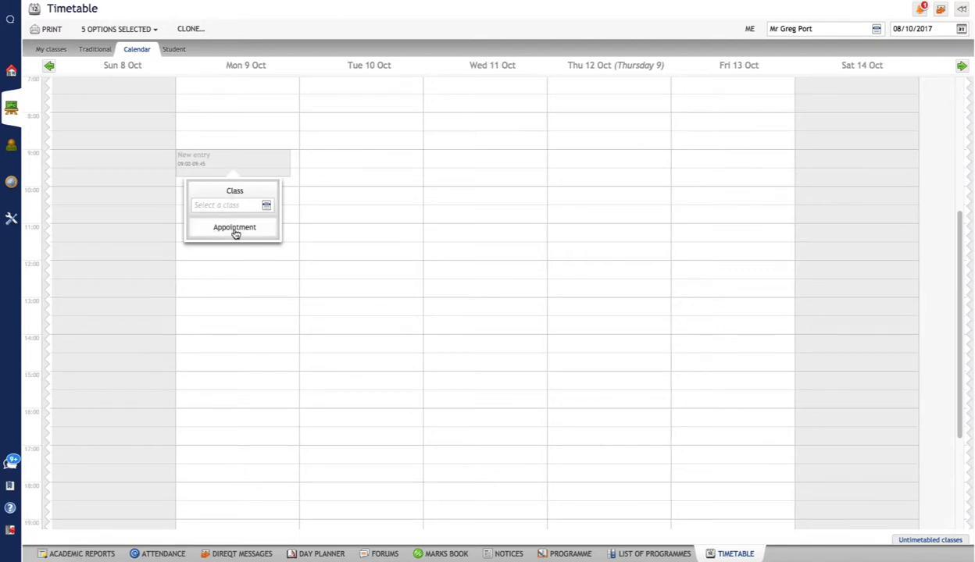
pyautogui.click(235, 195)
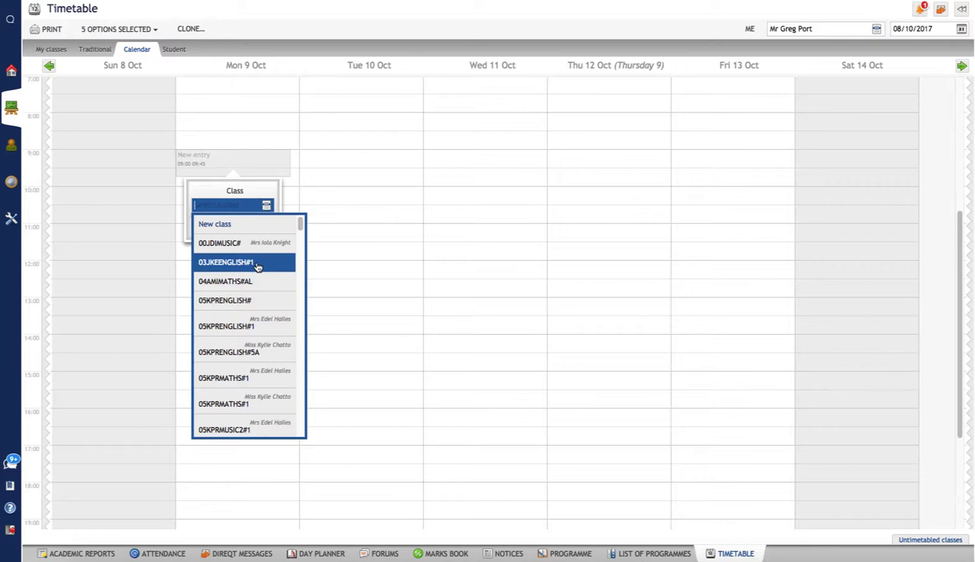
pyautogui.click(230, 227)
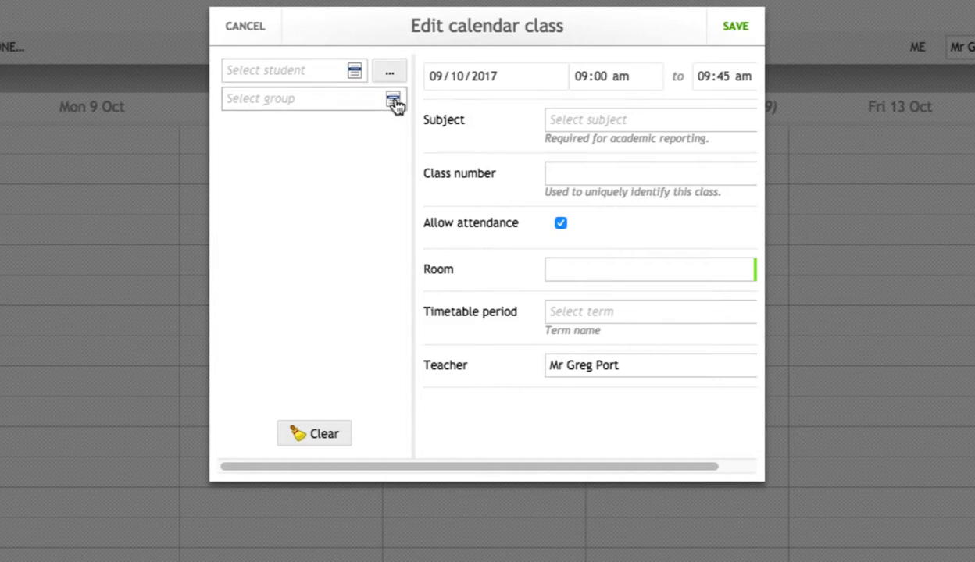
# Assign the 27-student group 3A to the new class.
pyautogui.click(392, 100)
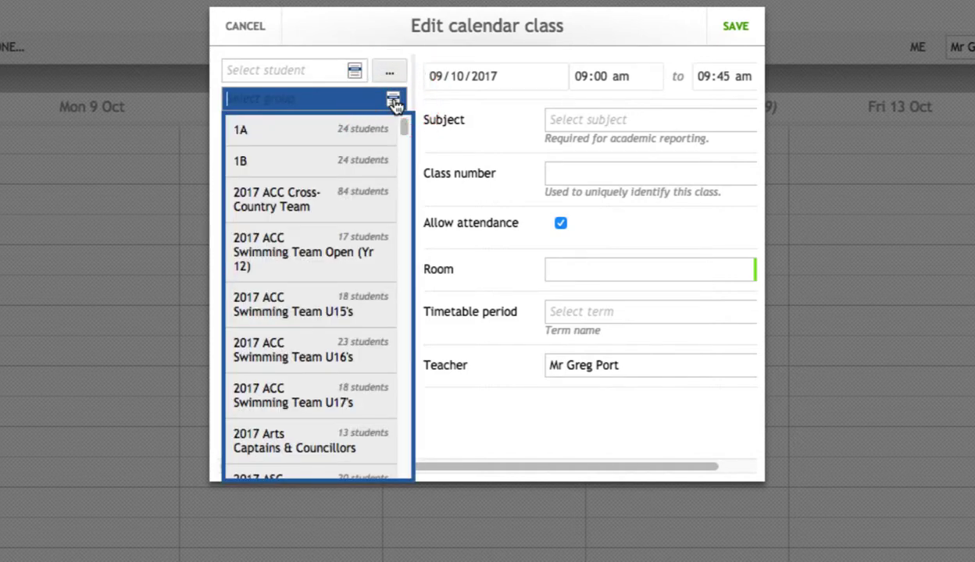
pyautogui.write('3A')
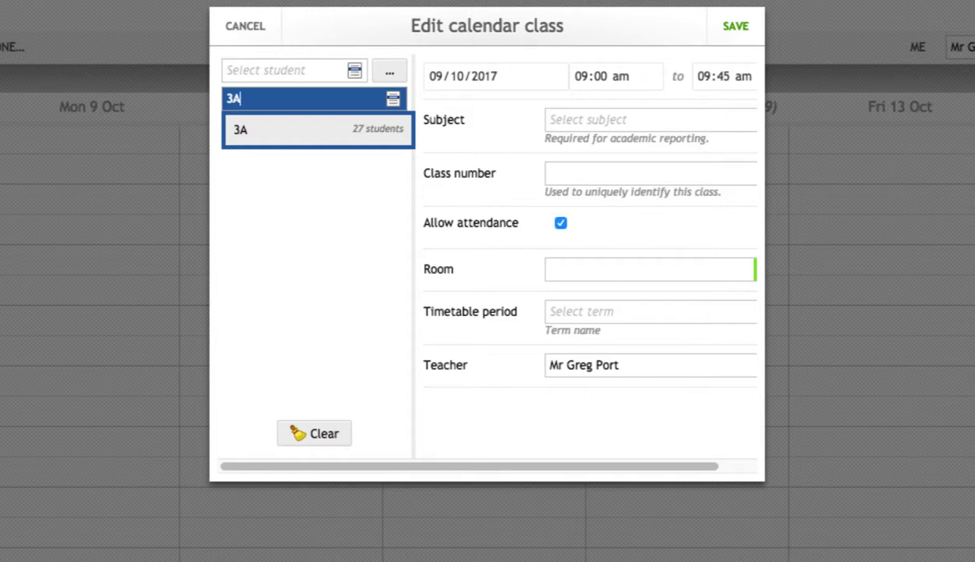
pyautogui.click(279, 139)
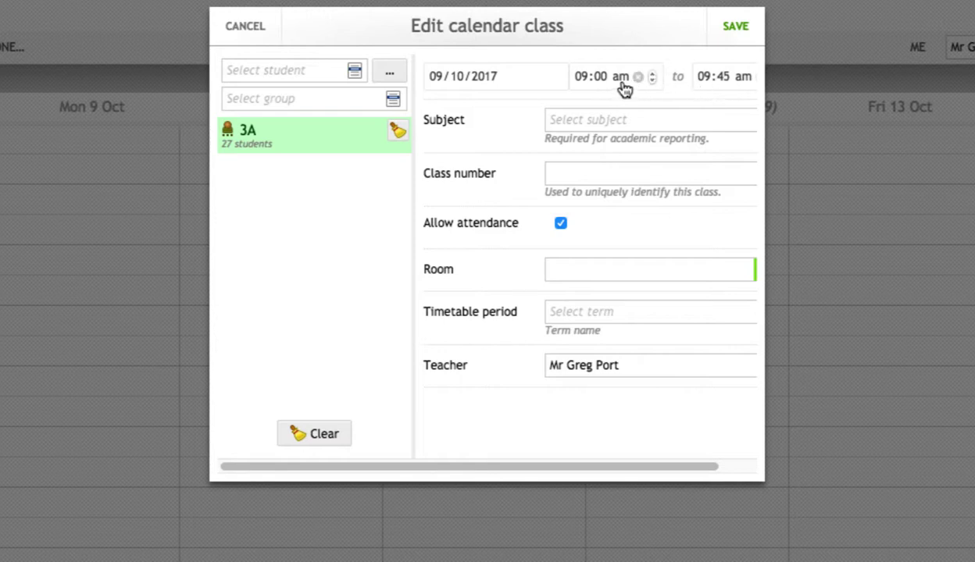
# Change the class start time from 09:00 to 08:50 am.
pyautogui.click(584, 78)
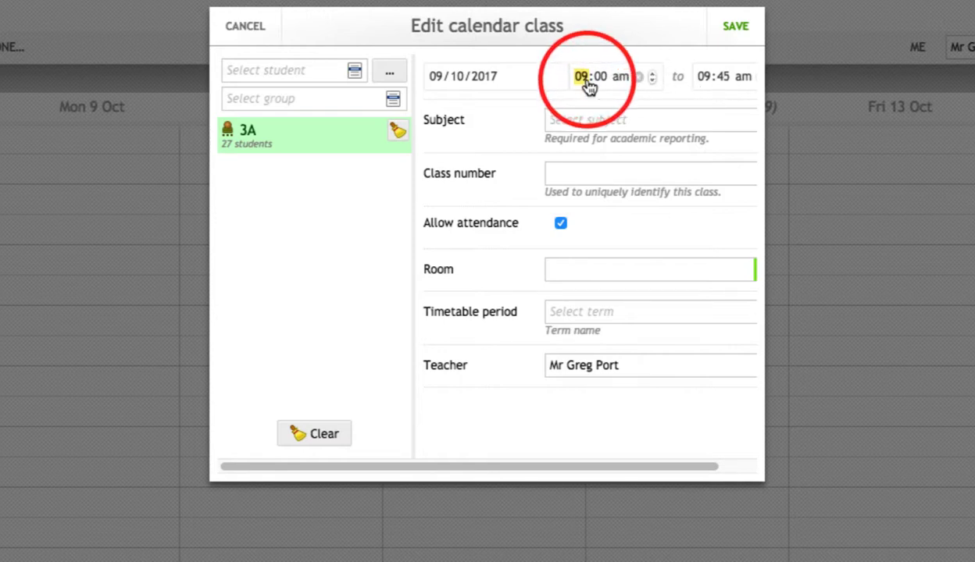
pyautogui.press('Down')
pyautogui.press('Right')
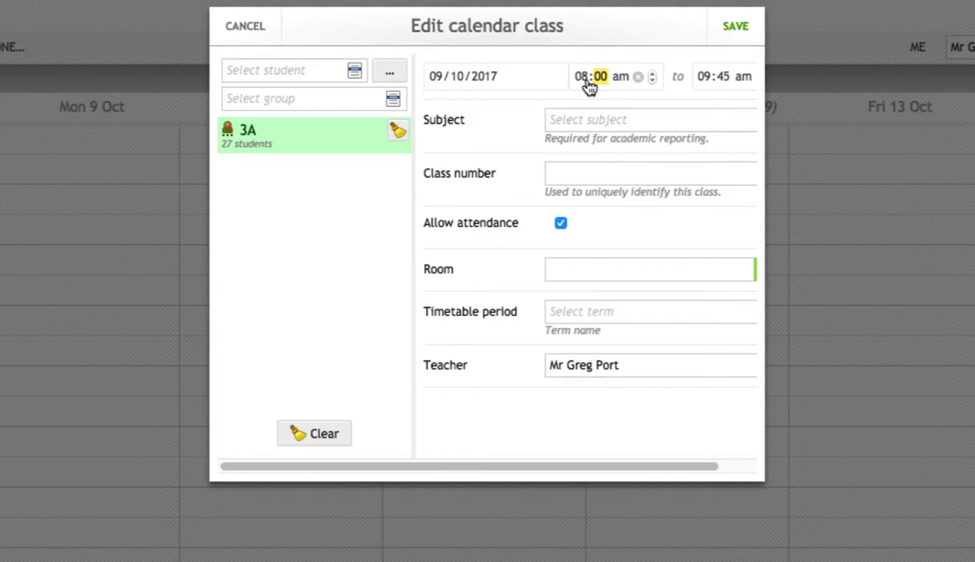
pyautogui.write('50')
pyautogui.press('Tab')
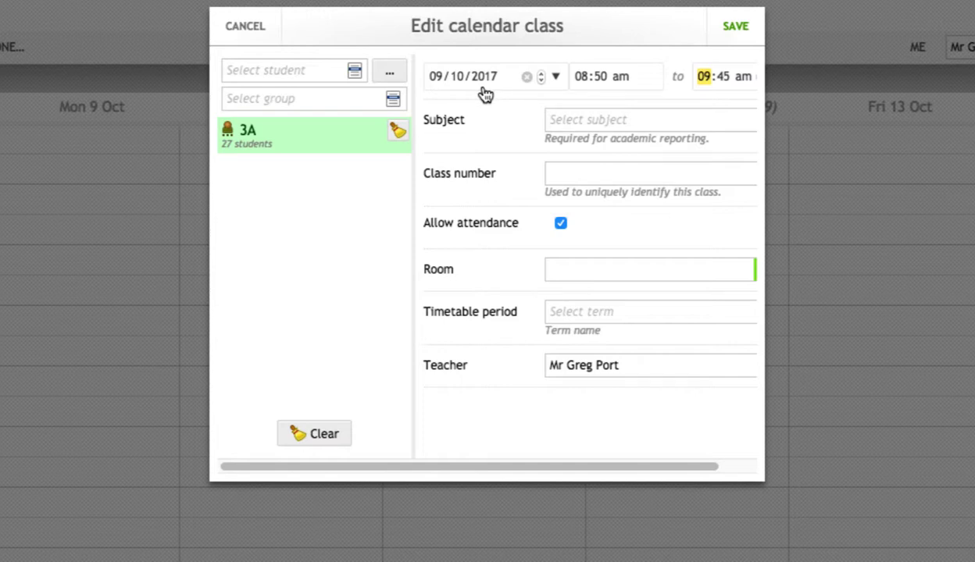
pyautogui.click(616, 119)
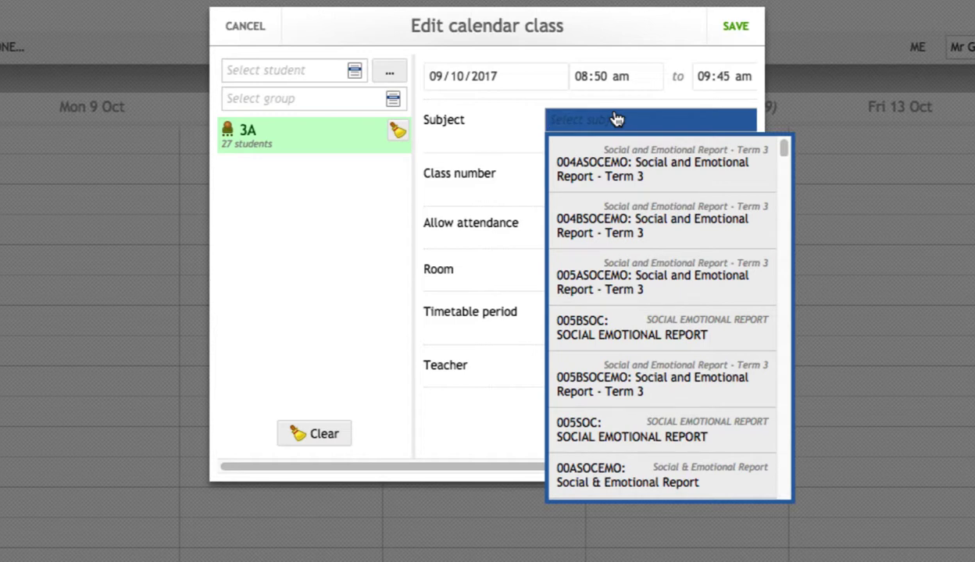
# Set subject 3AENG3A: English and class number 1, and untick Allow attendance.
pyautogui.write('3AENG')
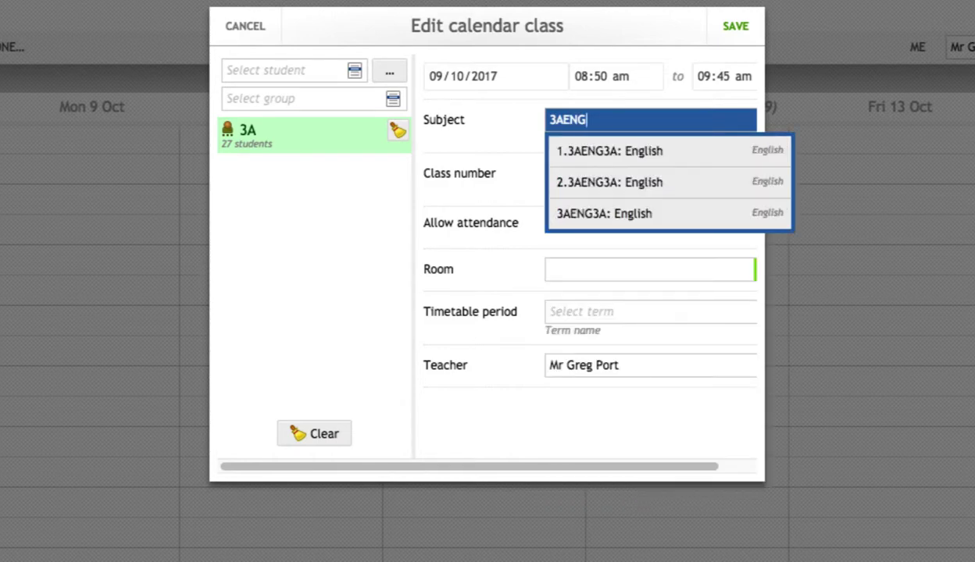
pyautogui.click(634, 217)
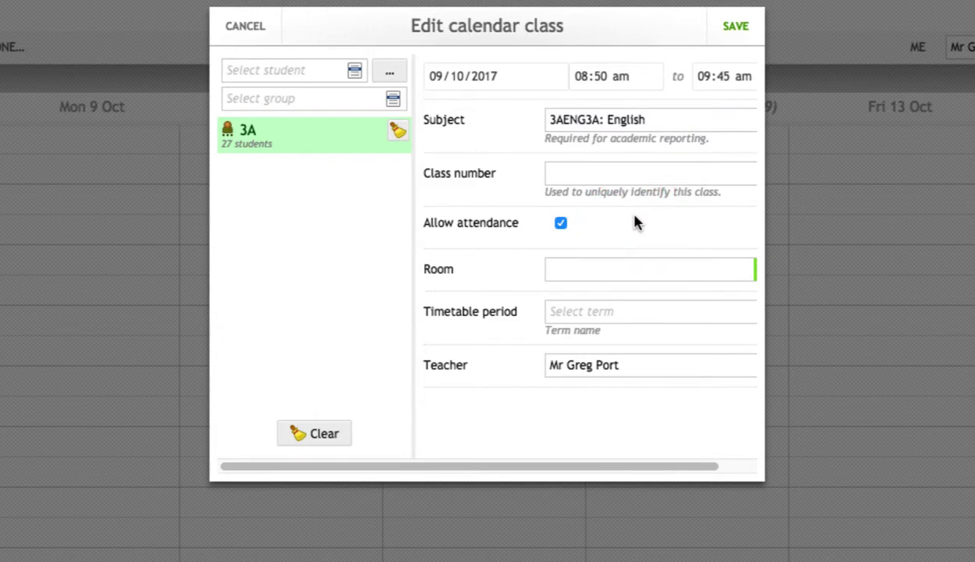
pyautogui.click(592, 173)
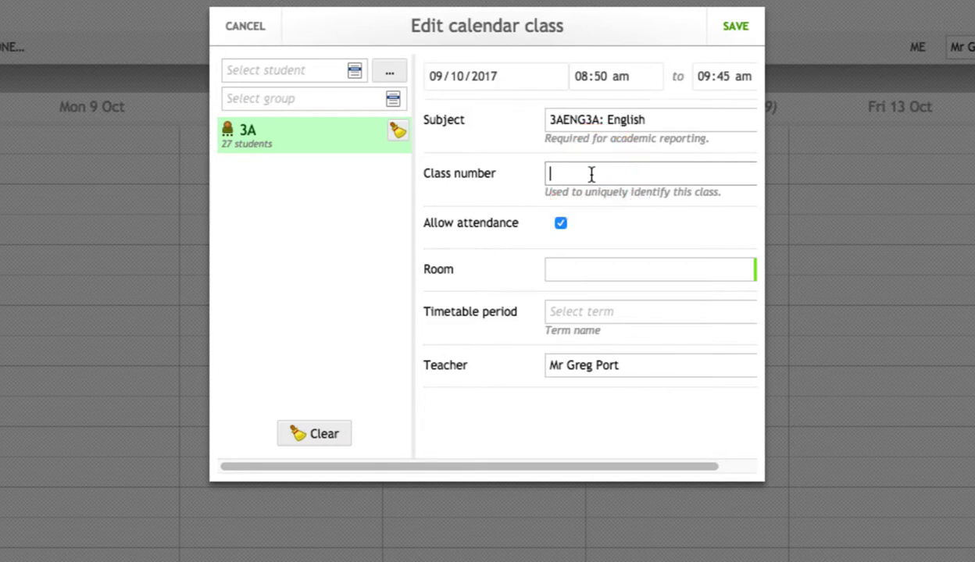
pyautogui.write('1')
pyautogui.click(561, 226)
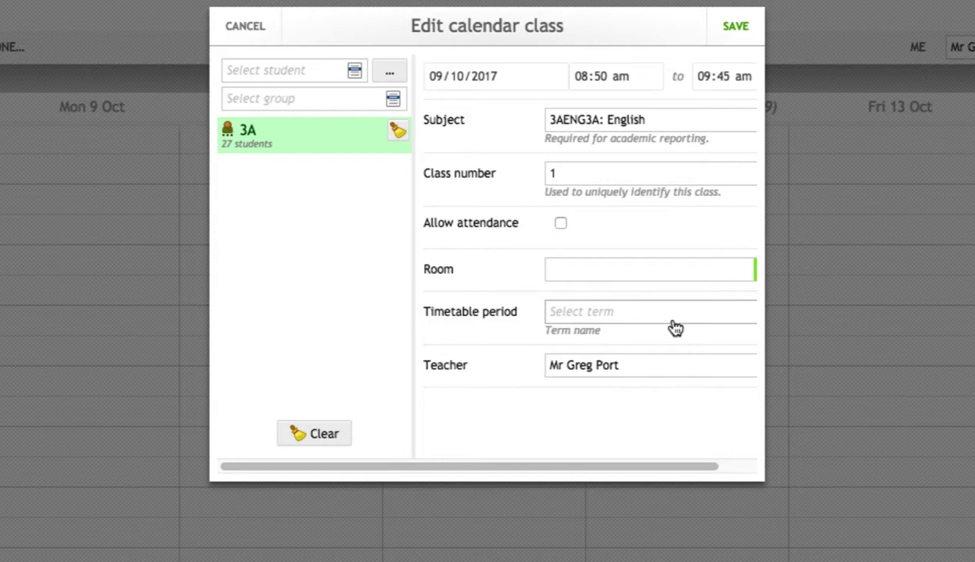
# Look through the room list without choosing a room.
pyautogui.click(622, 273)
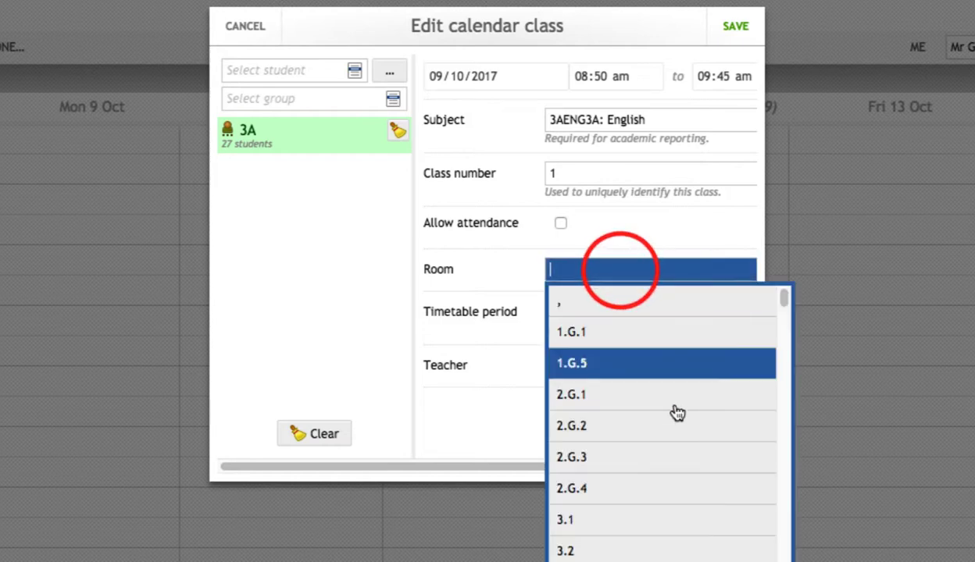
pyautogui.scroll(-10, 677, 414)
pyautogui.scroll(15, 681, 421)
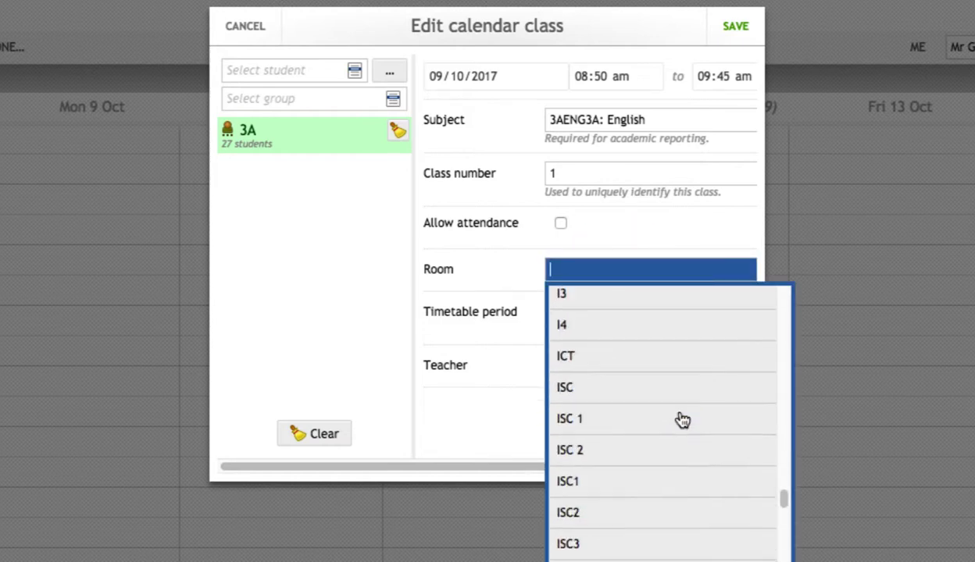
pyautogui.scroll(-5, 682, 420)
pyautogui.scroll(5, 682, 420)
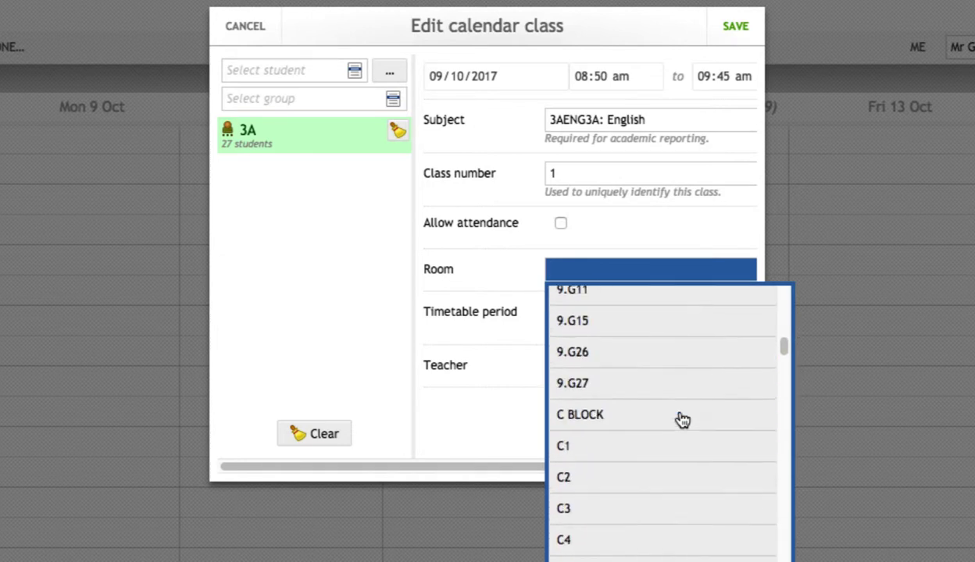
pyautogui.click(611, 217)
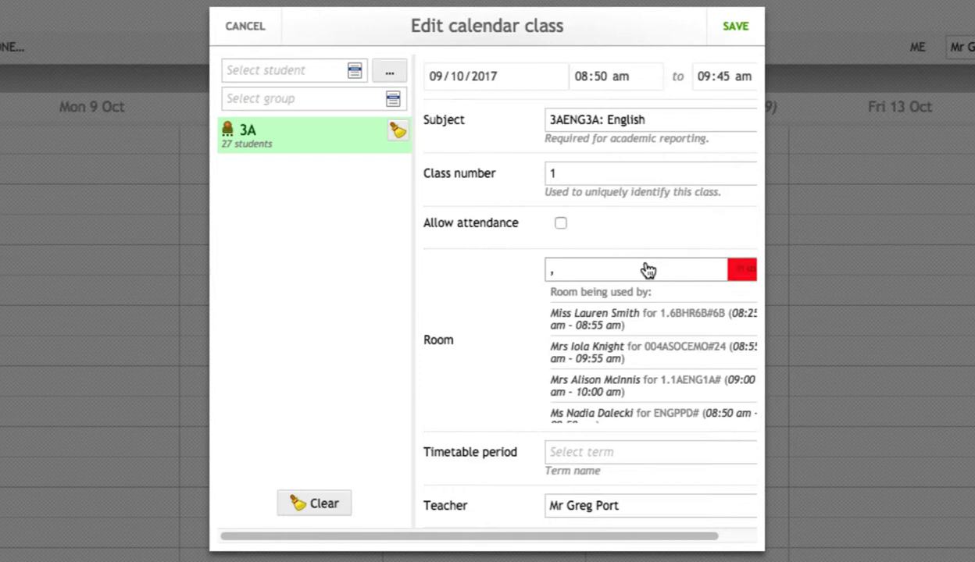
pyautogui.click(579, 272)
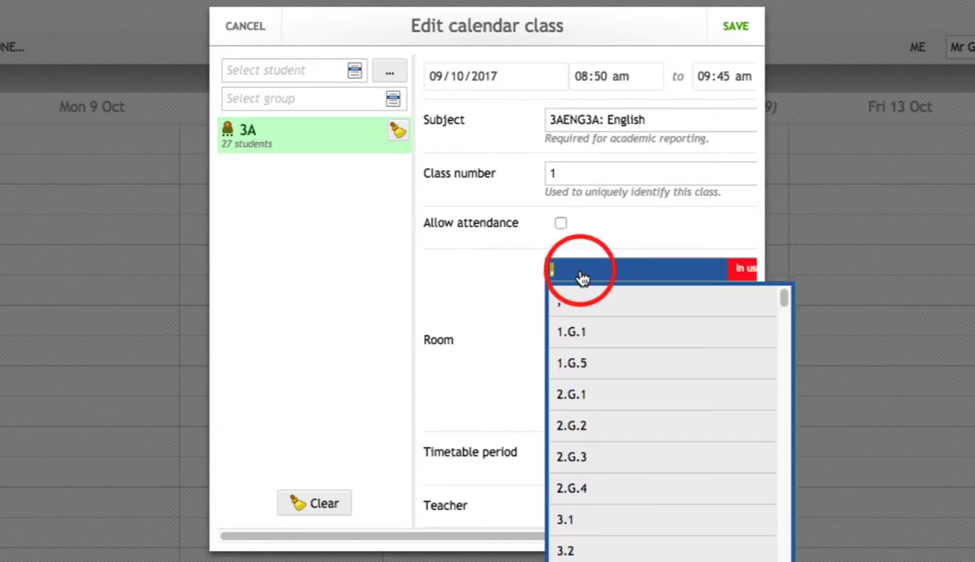
pyautogui.click(493, 286)
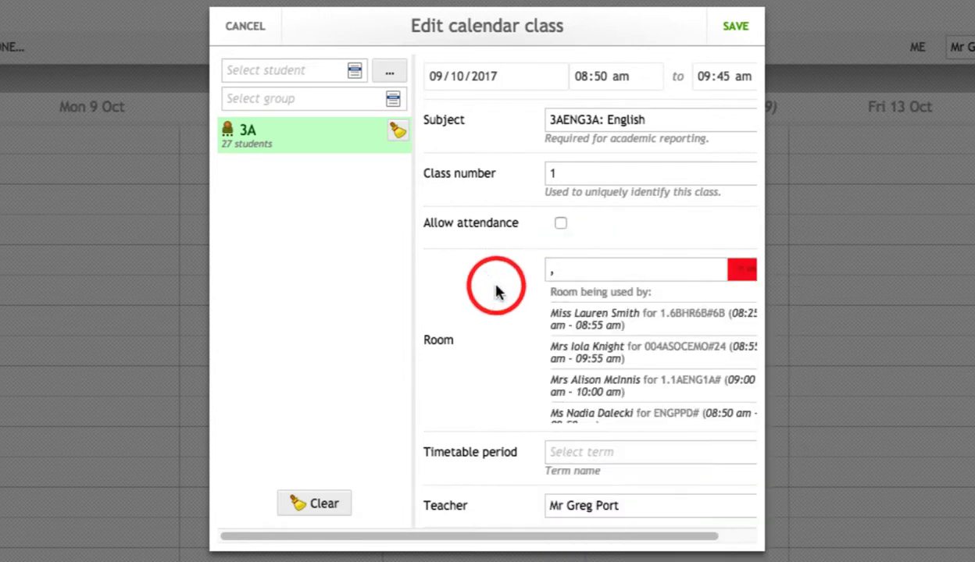
# Set timetable period 2017S2JS, check the teacher, and save the English class.
pyautogui.click(583, 455)
pyautogui.click(612, 490)
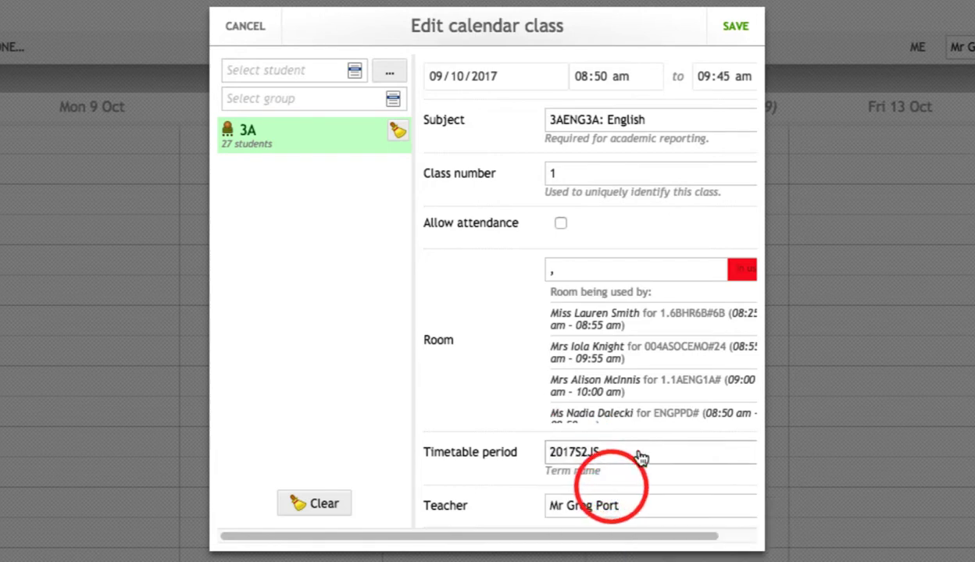
pyautogui.click(667, 516)
pyautogui.click(664, 499)
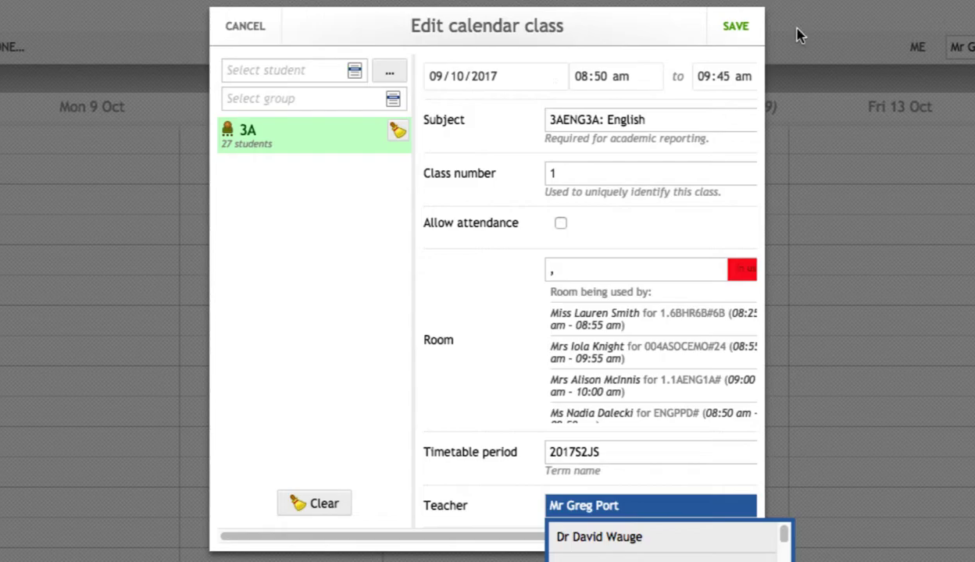
pyautogui.click(758, 28)
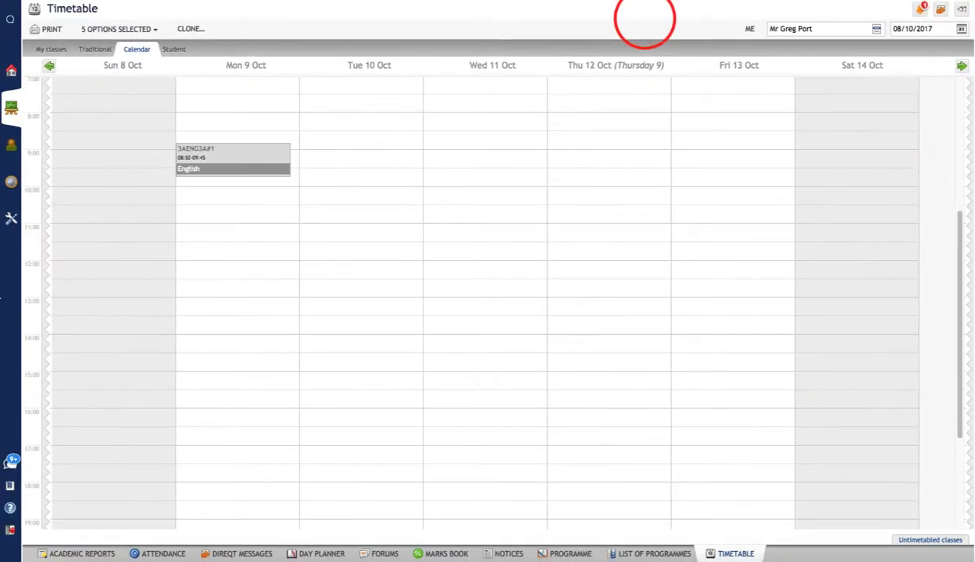
# Move the English class to start at 08:45 and begin a Monday entry at 13:00.
pyautogui.click(239, 157)
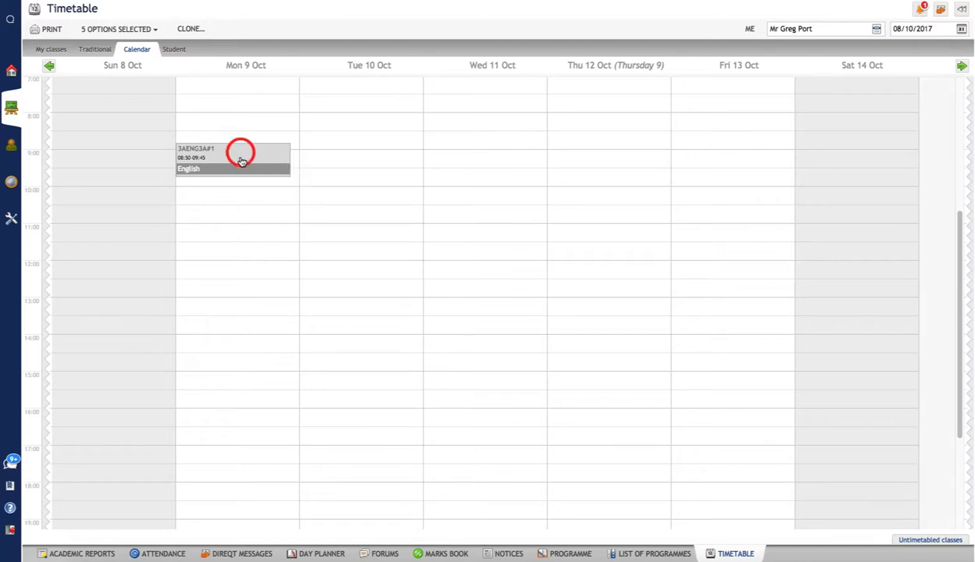
pyautogui.moveTo(243, 159)
pyautogui.mouseDown()
pyautogui.moveTo(239, 182)
pyautogui.moveTo(231, 158)
pyautogui.moveTo(230, 243)
pyautogui.moveTo(238, 139)
pyautogui.moveTo(238, 155)
pyautogui.mouseUp()
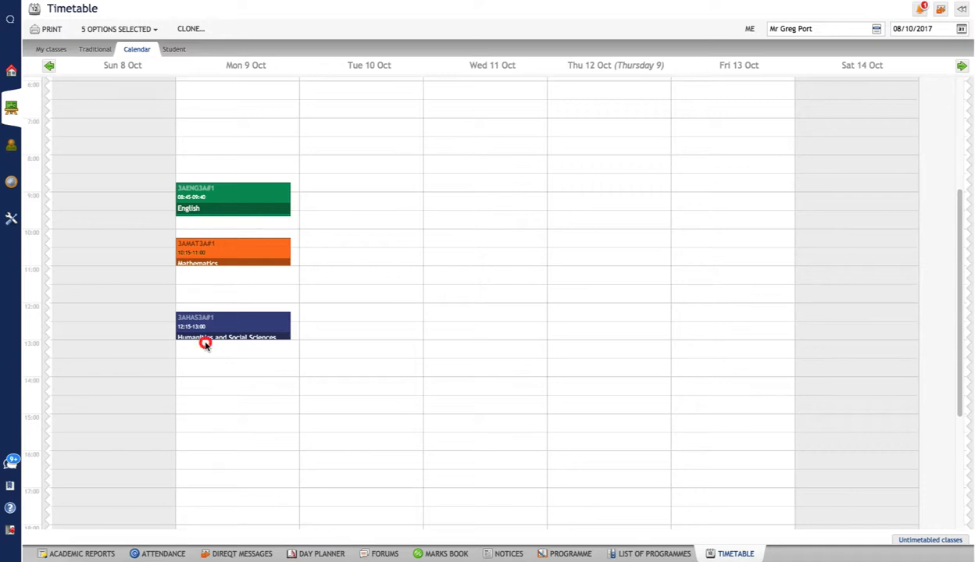
pyautogui.moveTo(205, 344); pyautogui.dragTo(205, 360)
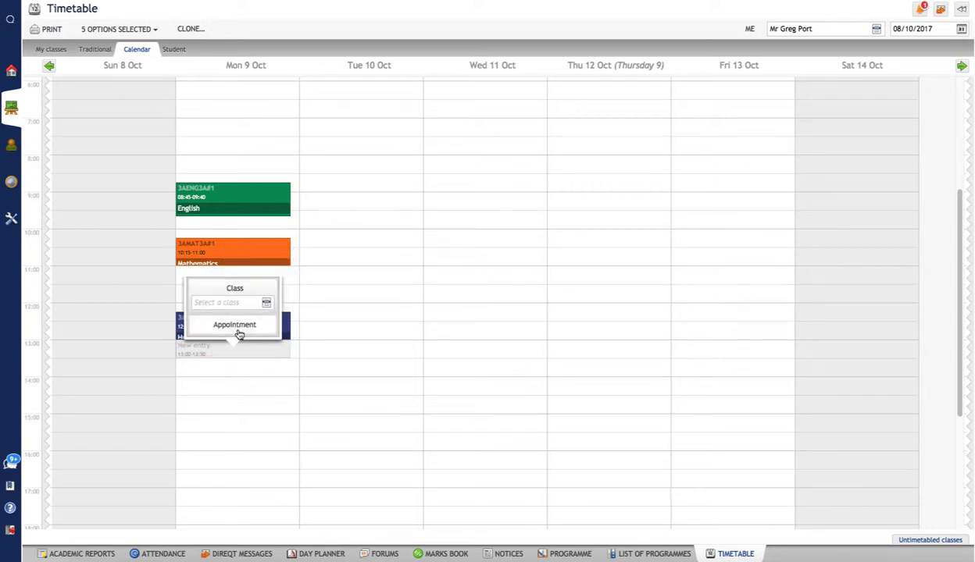
# Save a pink-red 'Lunch' appointment on Monday 9 October, 13:00 to 13:35.
pyautogui.click(234, 325)
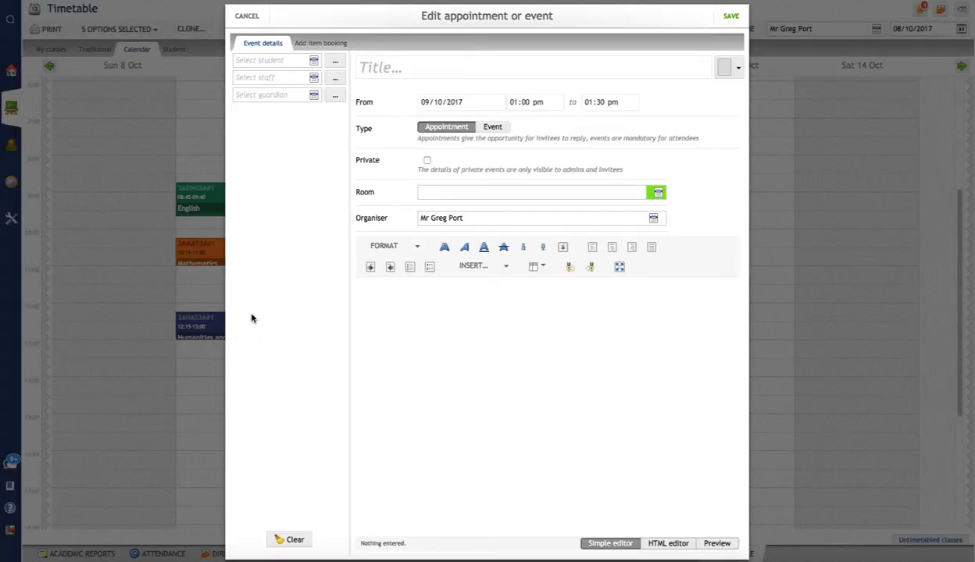
pyautogui.click(391, 67)
pyautogui.write('Lunch')
pyautogui.click(600, 104)
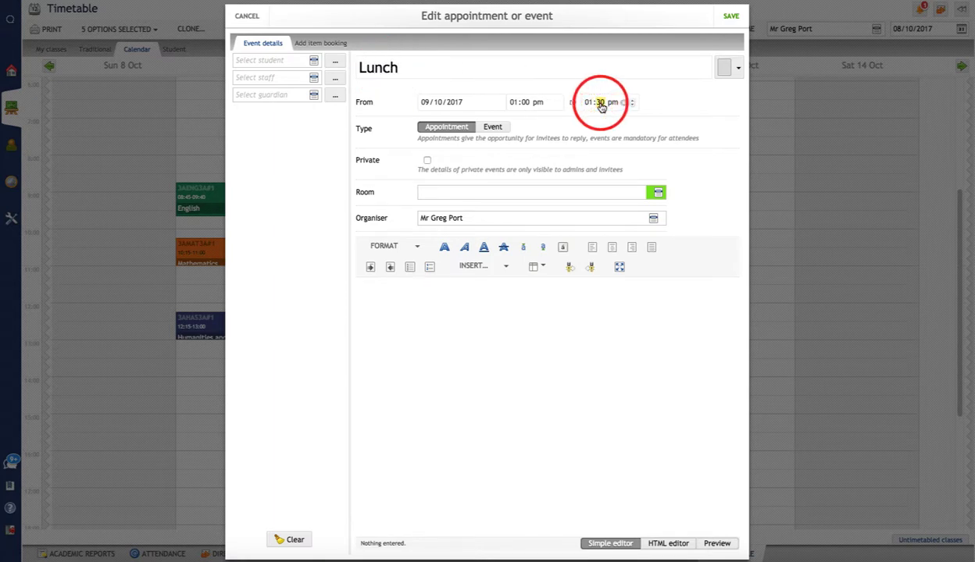
pyautogui.write('35')
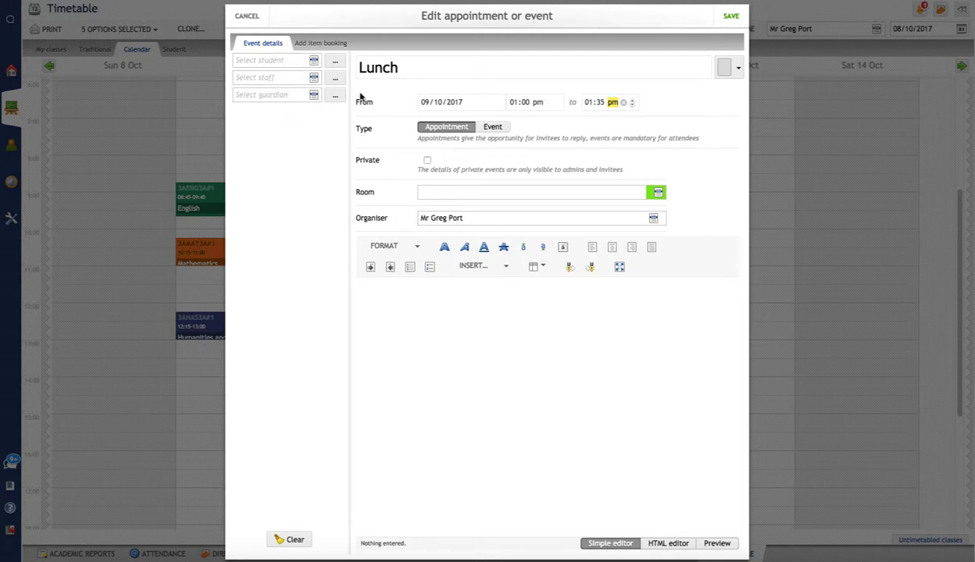
pyautogui.click(736, 68)
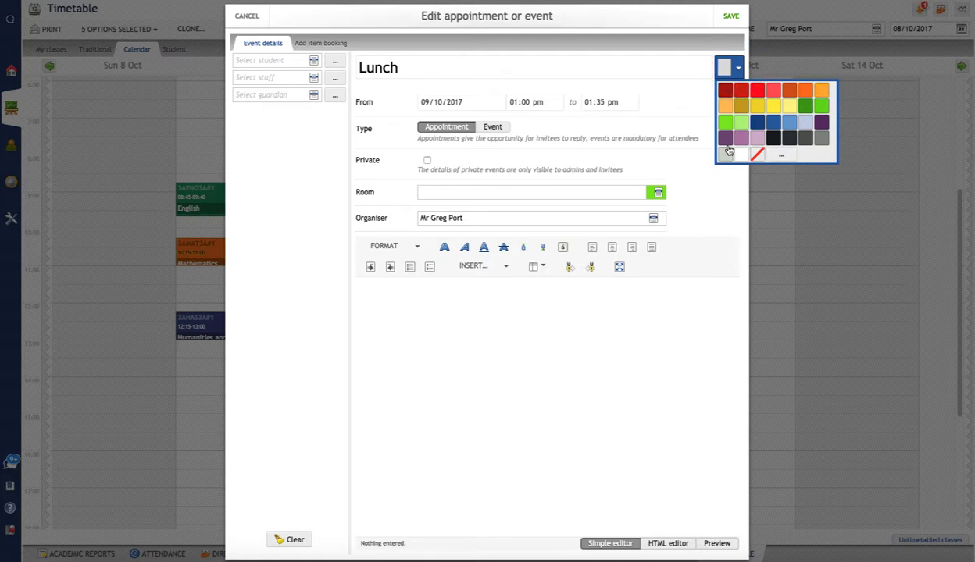
pyautogui.click(773, 92)
pyautogui.click(731, 15)
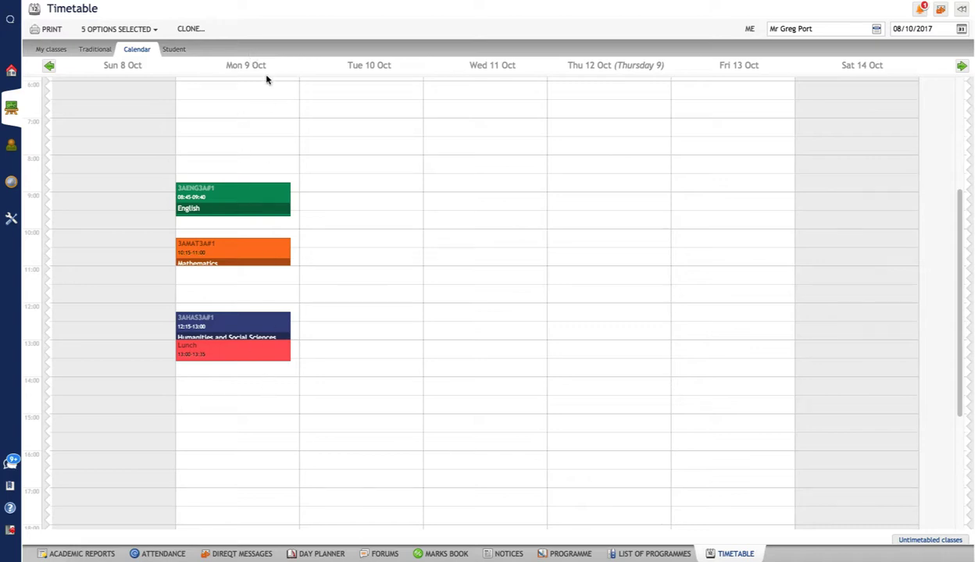
pyautogui.scroll(1, 242, 435)
pyautogui.scroll(-2, 228, 220)
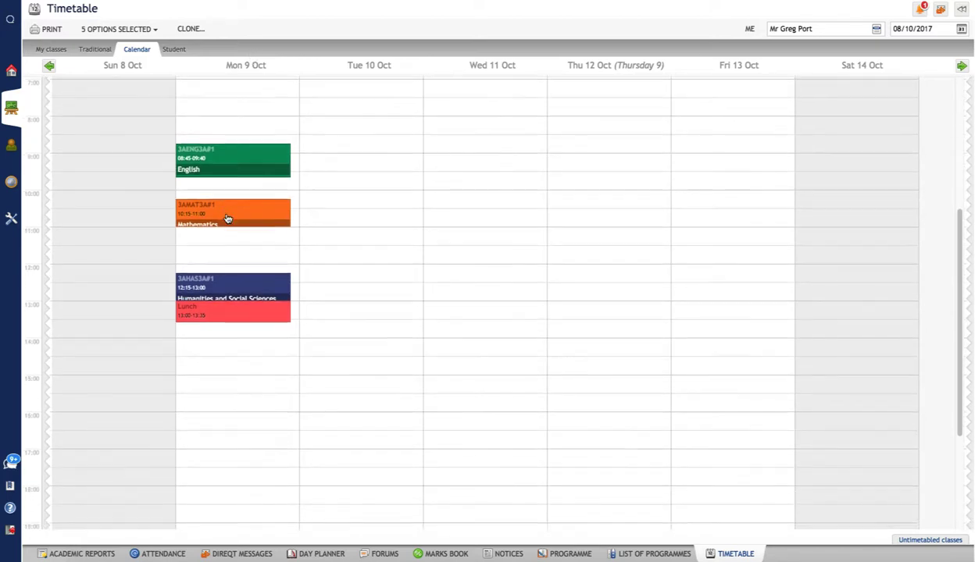
pyautogui.scroll(2, 227, 219)
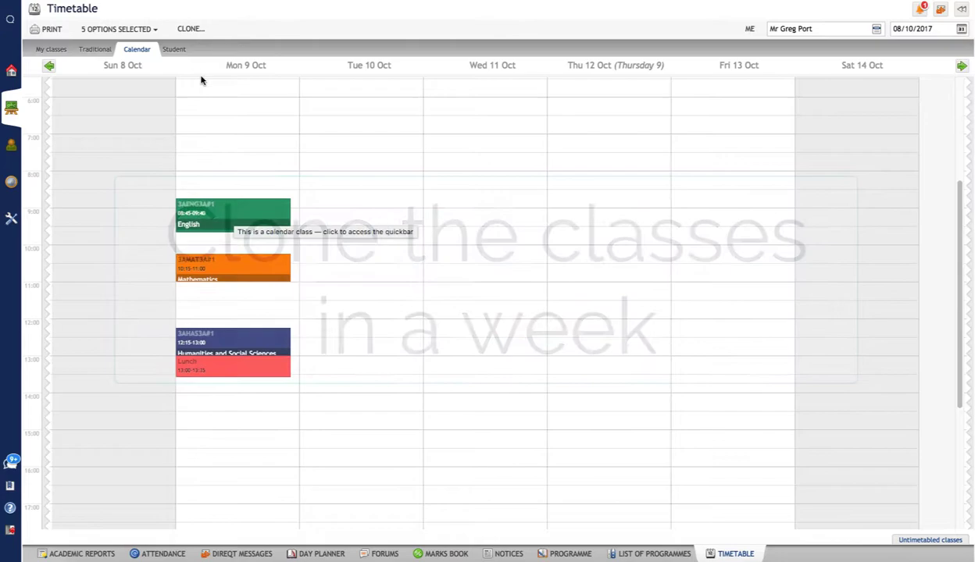
# Set the clone source to 9–9 October and the target range to 10–13 October.
pyautogui.click(191, 30)
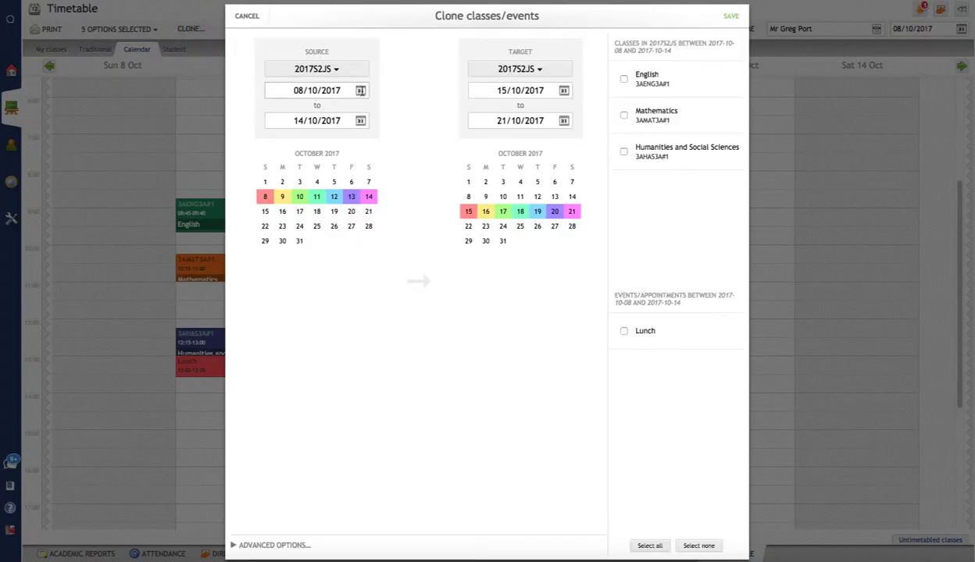
pyautogui.click(361, 90)
pyautogui.click(300, 149)
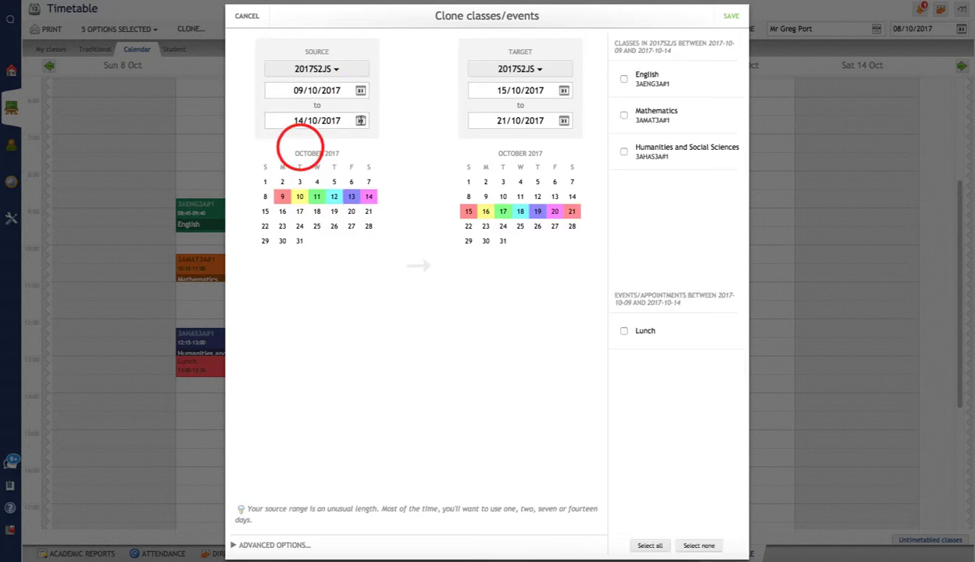
pyautogui.click(360, 120)
pyautogui.click(295, 179)
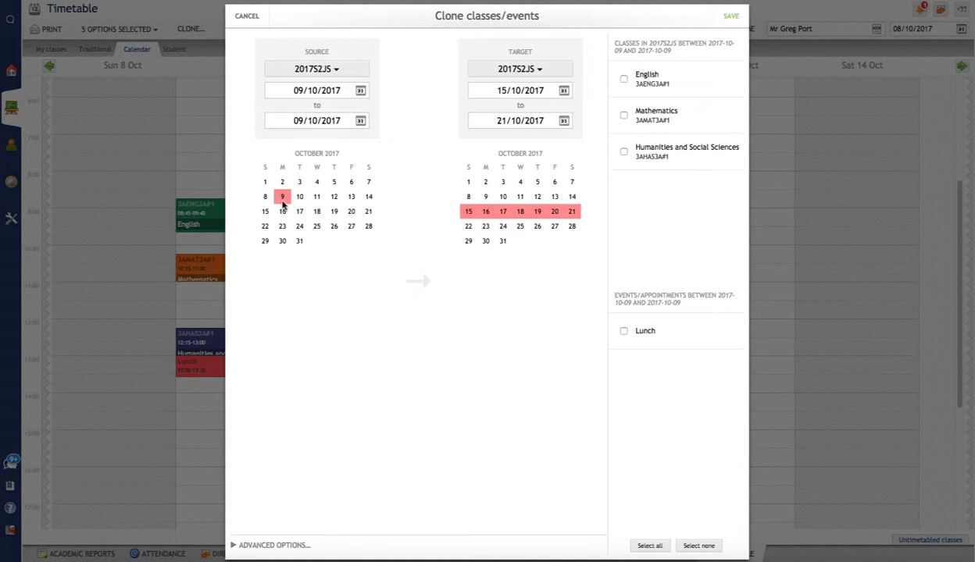
pyautogui.click(563, 91)
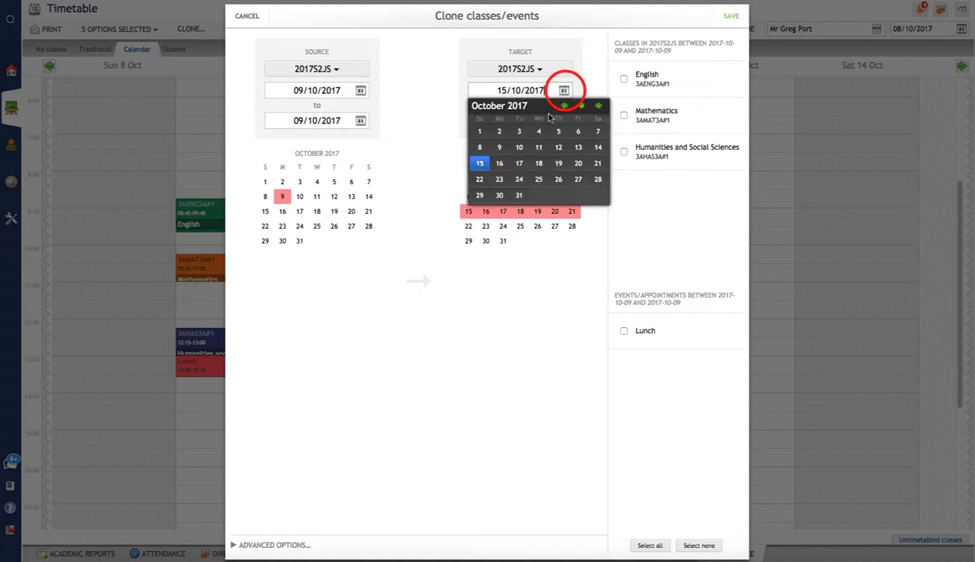
pyautogui.click(520, 150)
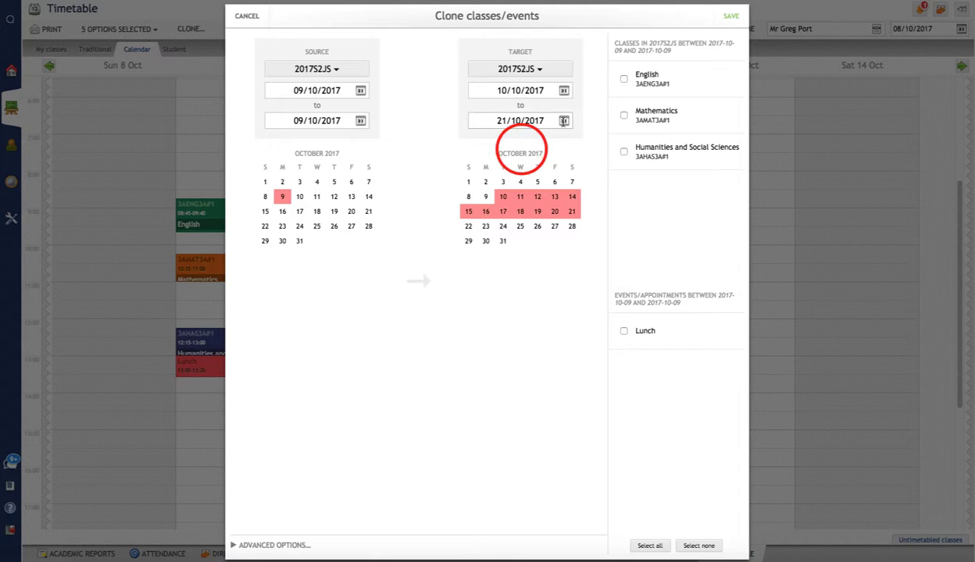
pyautogui.click(563, 120)
pyautogui.click(574, 178)
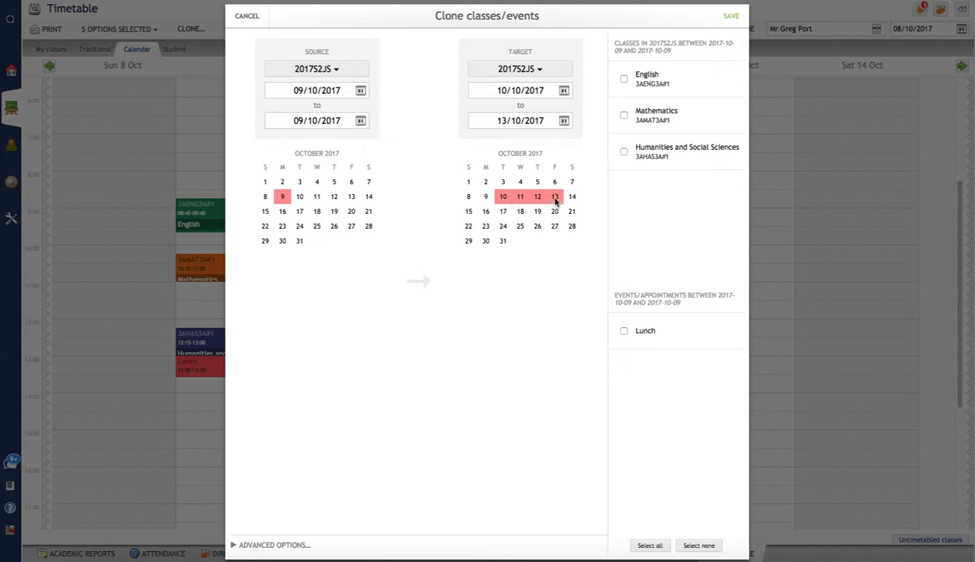
# Include English, Mathematics, Humanities and Lunch in the clone, then save it.
pyautogui.click(623, 81)
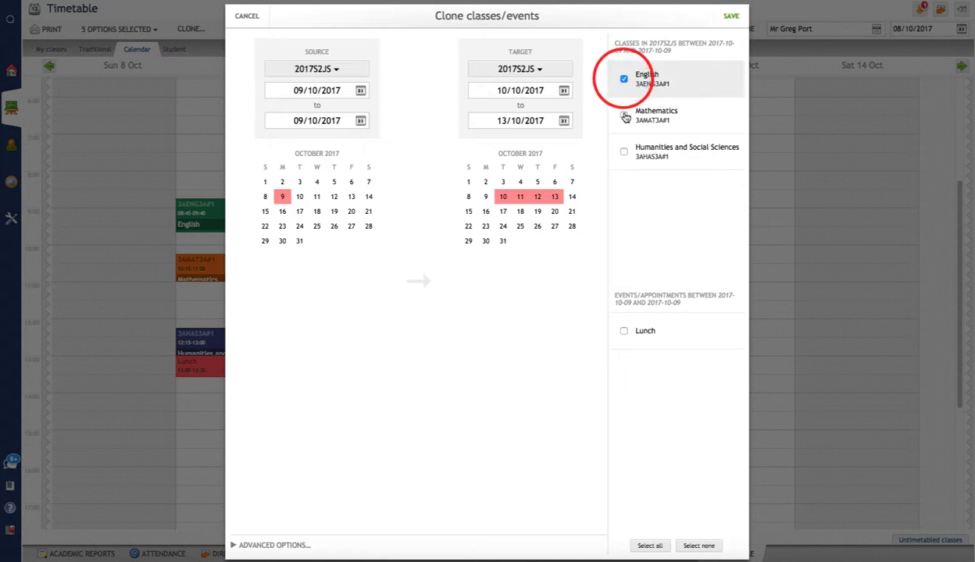
pyautogui.click(624, 115)
pyautogui.click(624, 152)
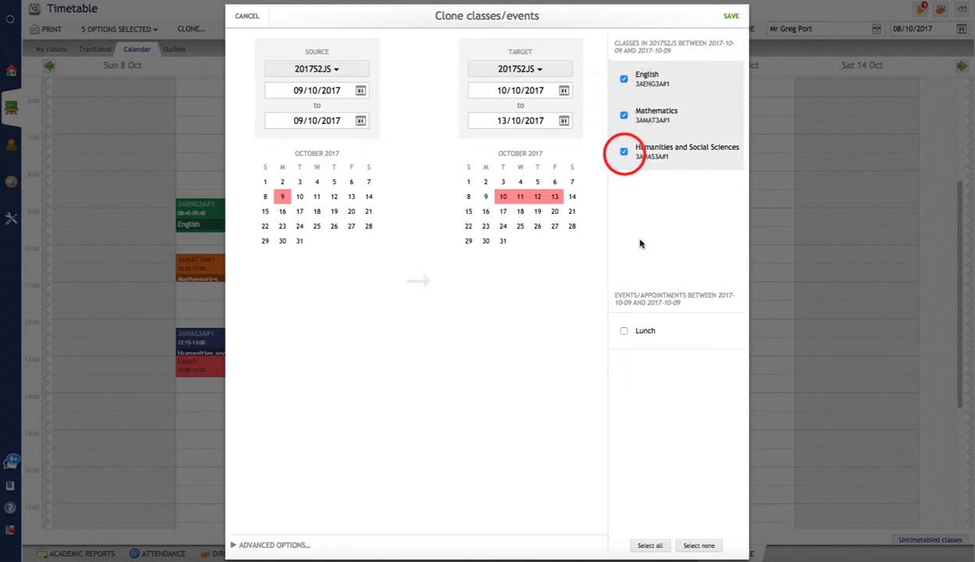
pyautogui.click(623, 331)
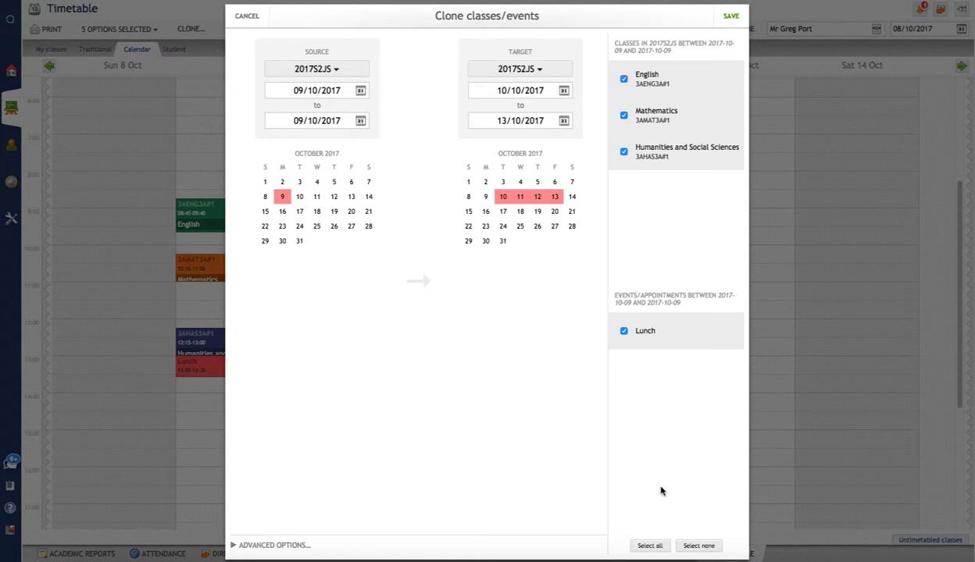
pyautogui.click(235, 544)
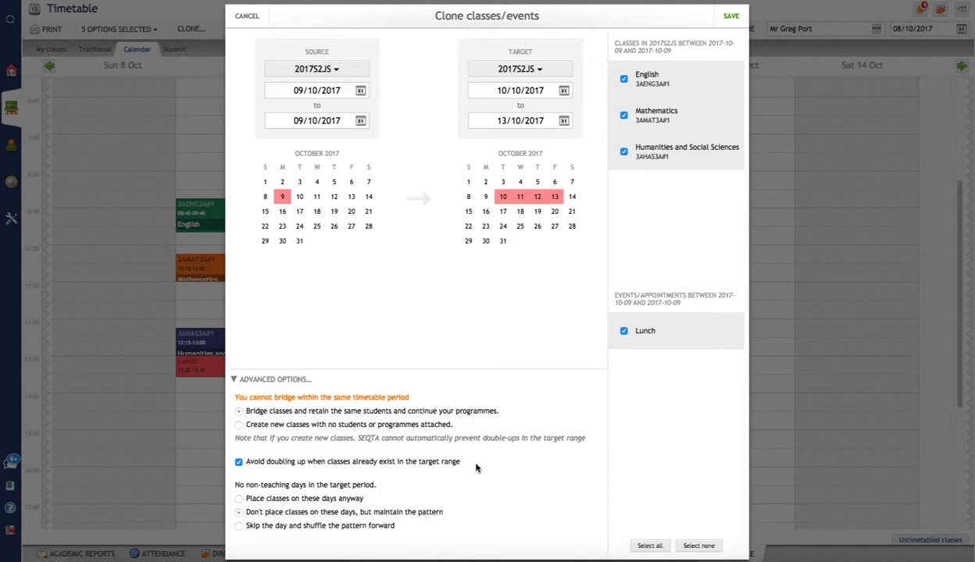
pyautogui.click(238, 380)
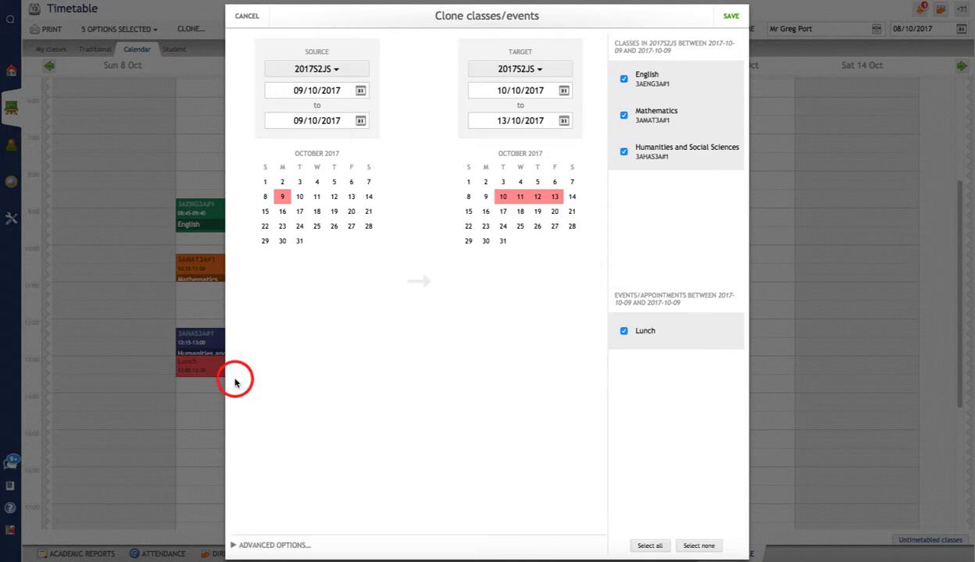
pyautogui.click(731, 15)
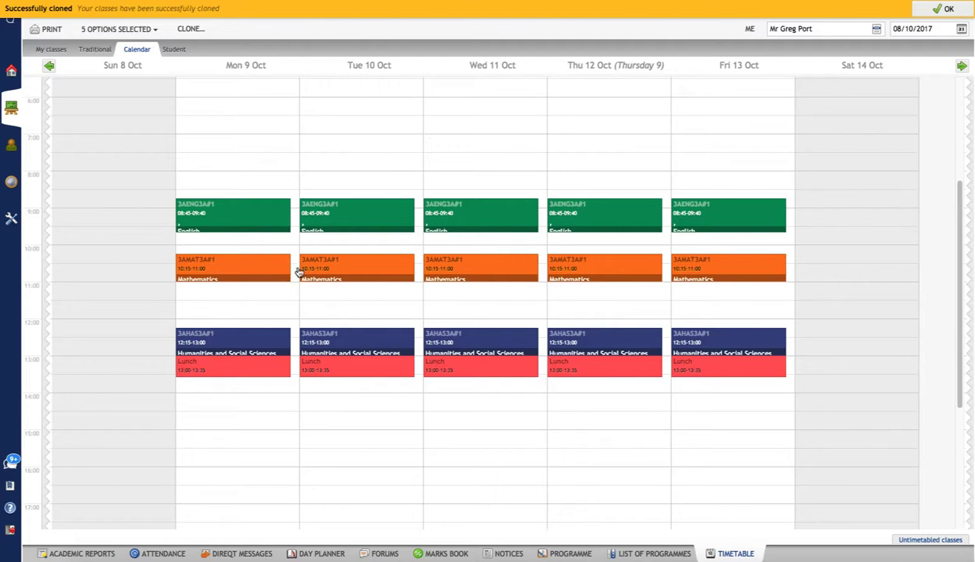
# Move Tuesday's Mathematics class to 11:00–11:45.
pyautogui.moveTo(366, 272); pyautogui.dragTo(369, 297)
pyautogui.click(483, 266)
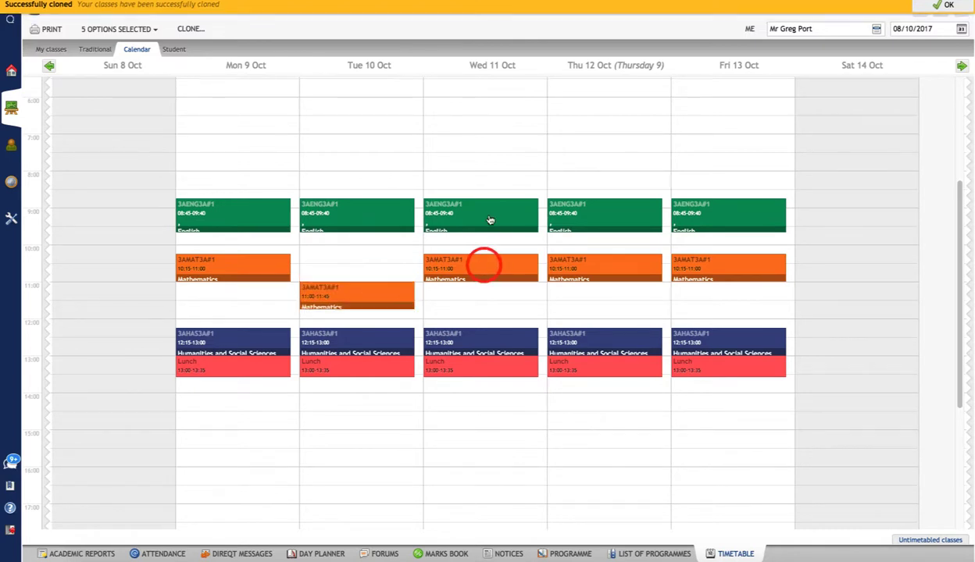
pyautogui.click(487, 223)
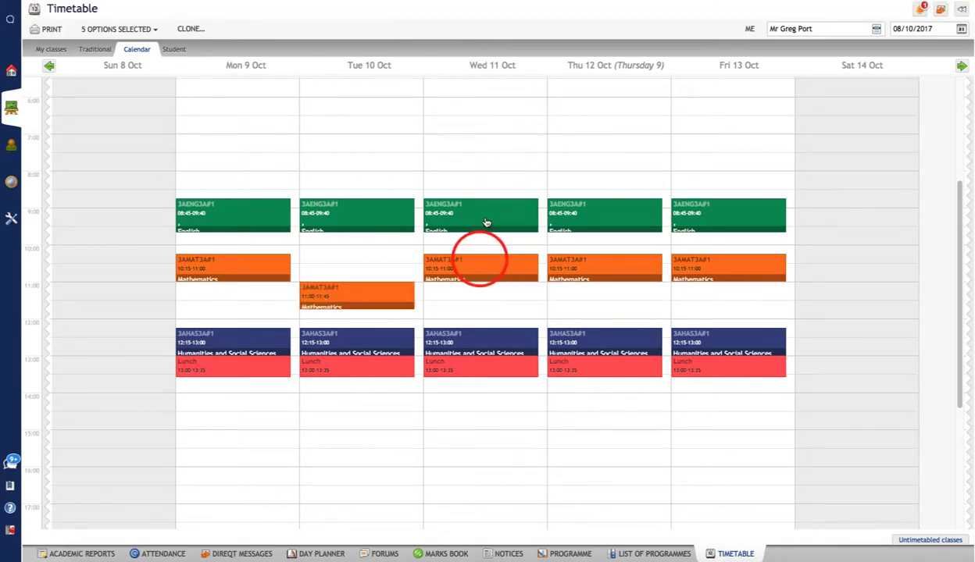
# Reschedule Wednesday: English to 11:00, Mathematics to 09:30, Humanities to 14:00.
pyautogui.click(483, 219)
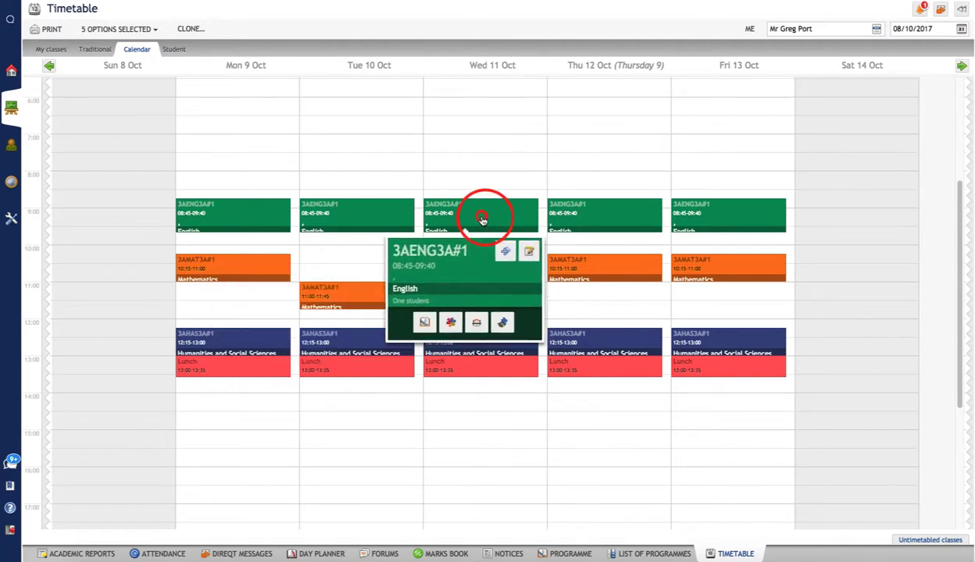
pyautogui.moveTo(482, 219); pyautogui.dragTo(484, 305)
pyautogui.click(488, 252)
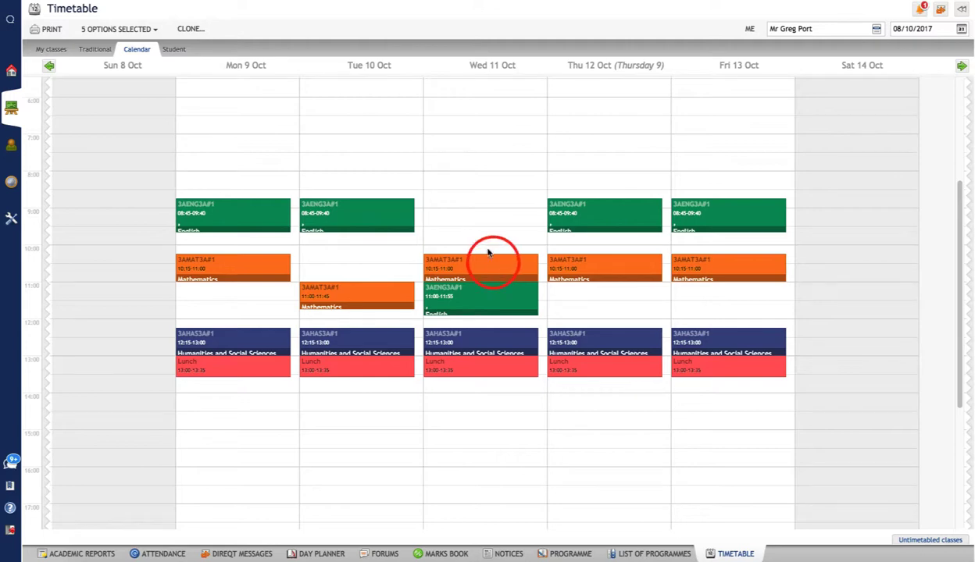
pyautogui.moveTo(488, 253); pyautogui.dragTo(478, 239)
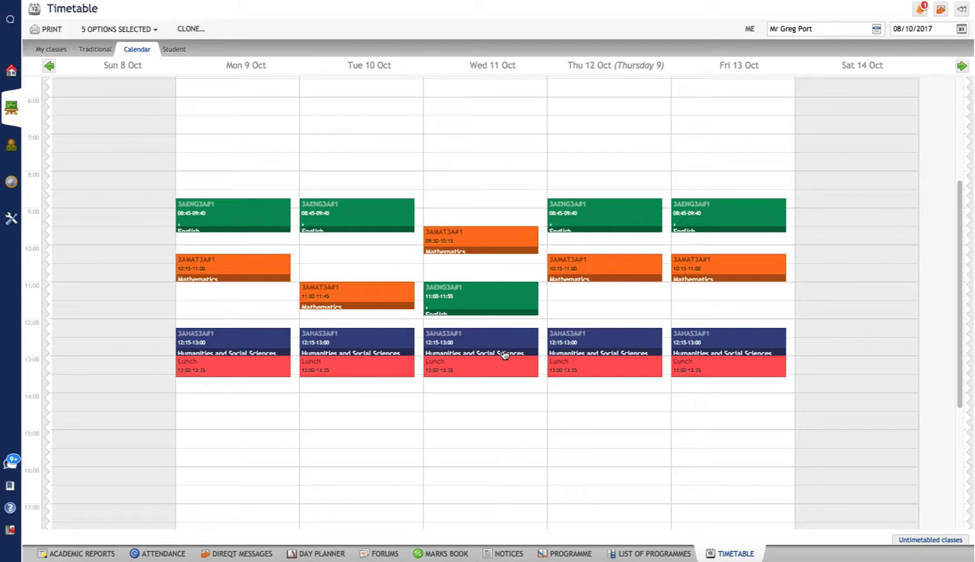
pyautogui.click(474, 337)
pyautogui.moveTo(481, 337); pyautogui.dragTo(485, 410)
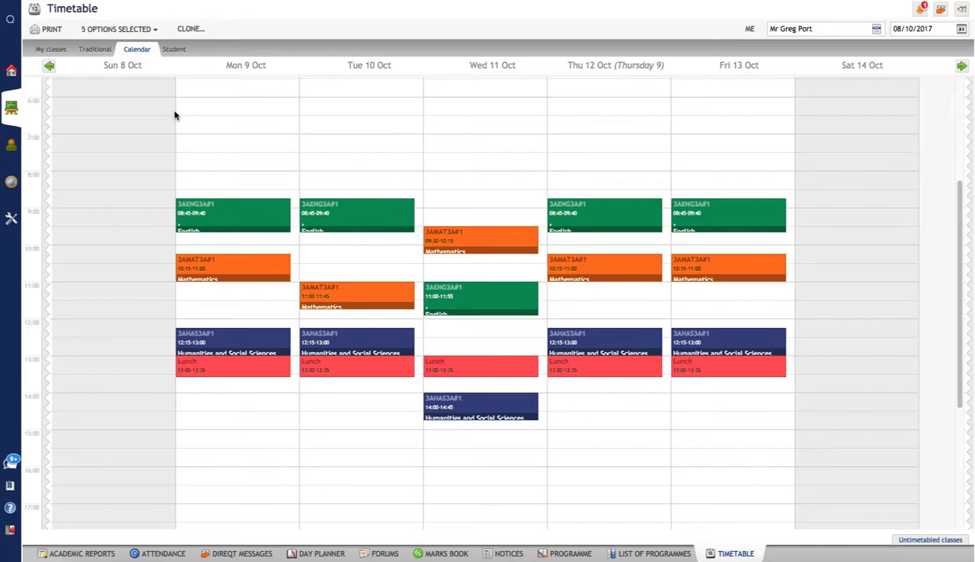
# Clone the English, Mathematics, Humanities and Lunch entries from 8–14 Oct onto 15–21 Oct.
pyautogui.click(190, 31)
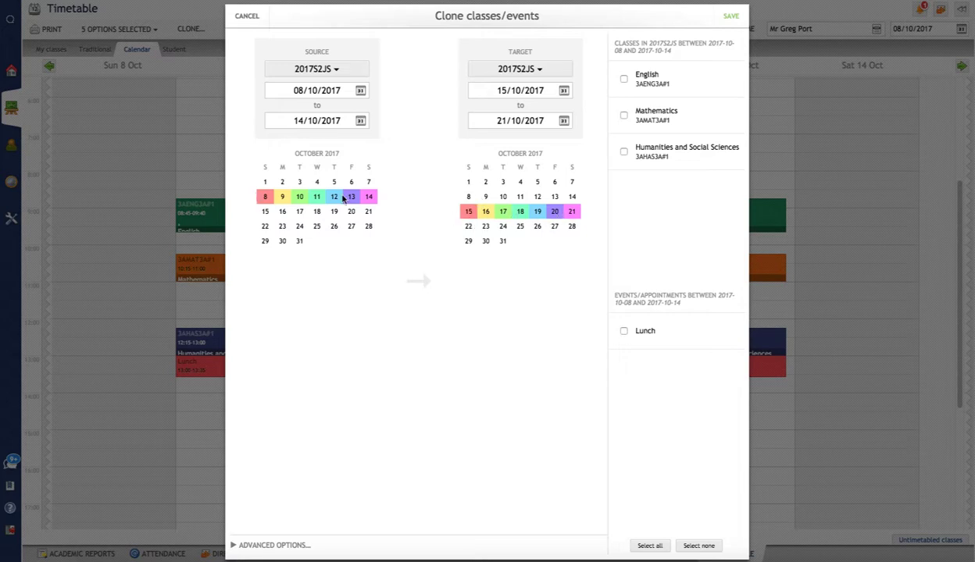
pyautogui.click(624, 78)
pyautogui.click(623, 115)
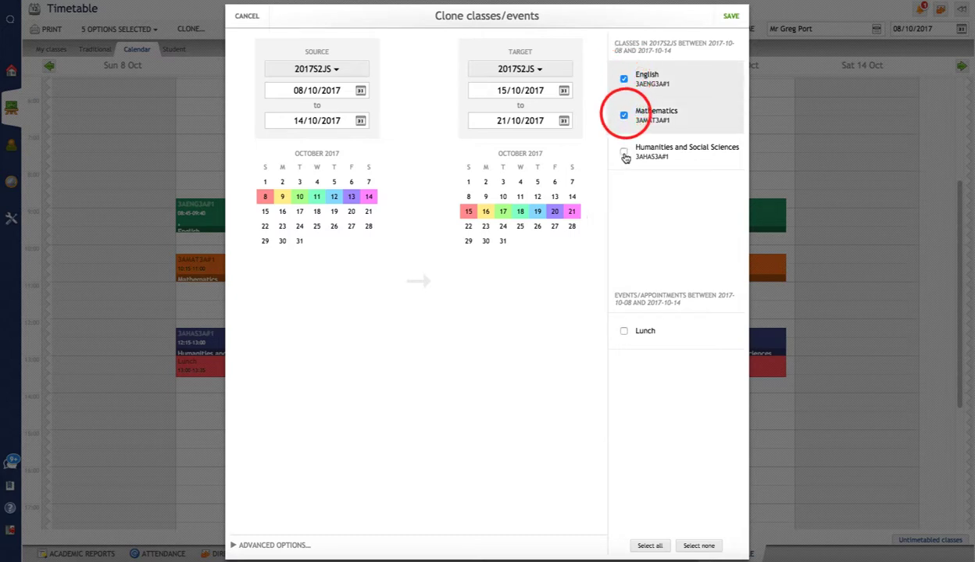
pyautogui.click(625, 154)
pyautogui.click(623, 331)
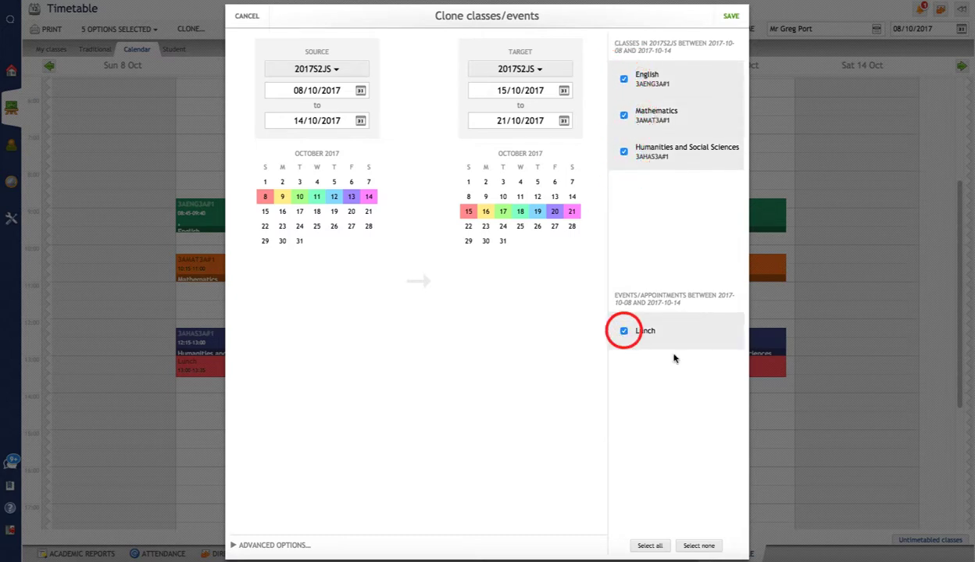
pyautogui.click(731, 16)
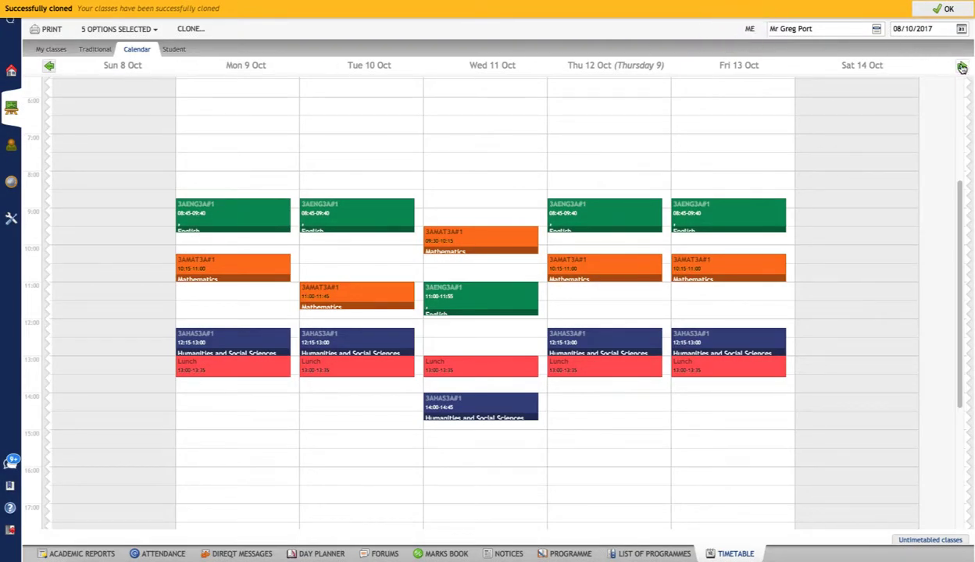
# In the 15–21 Oct week, move Wednesday's Humanities lesson from 14:00 up to 08:15.
pyautogui.click(941, 10)
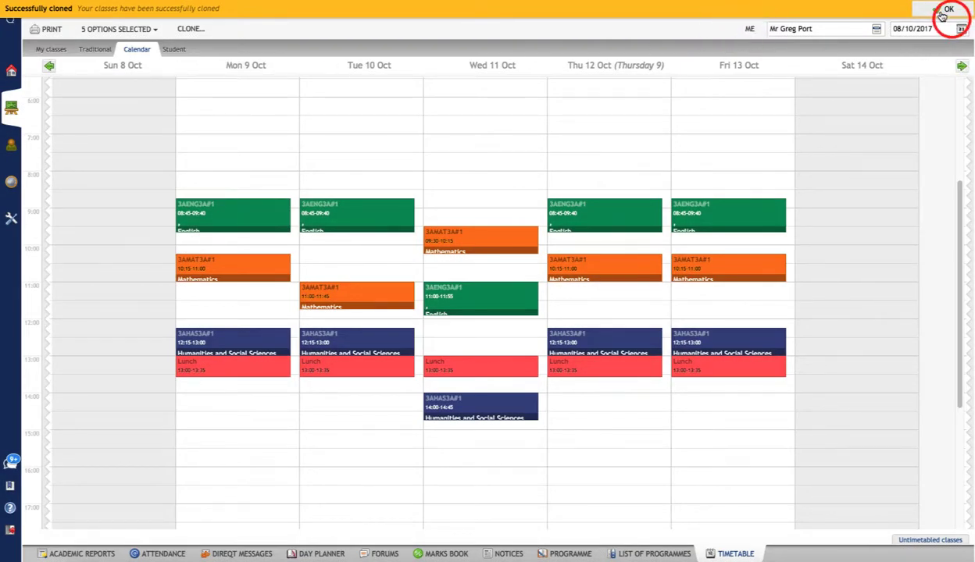
pyautogui.click(963, 67)
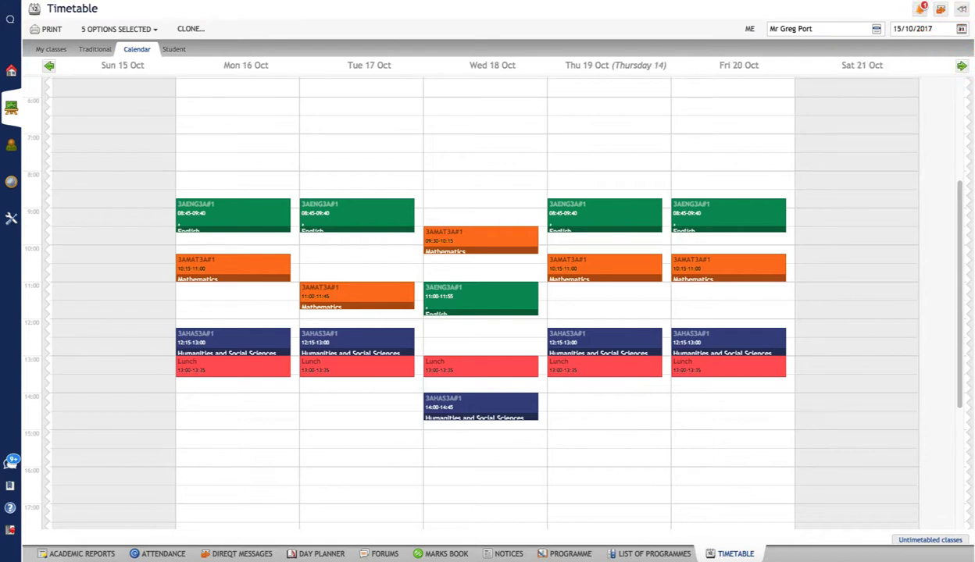
pyautogui.moveTo(480, 410); pyautogui.dragTo(478, 190)
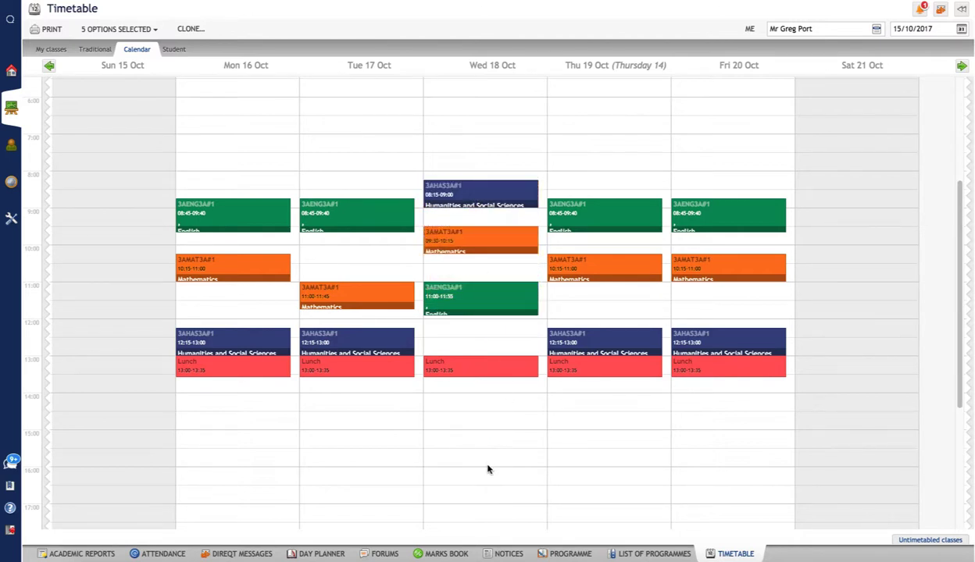
pyautogui.click(49, 66)
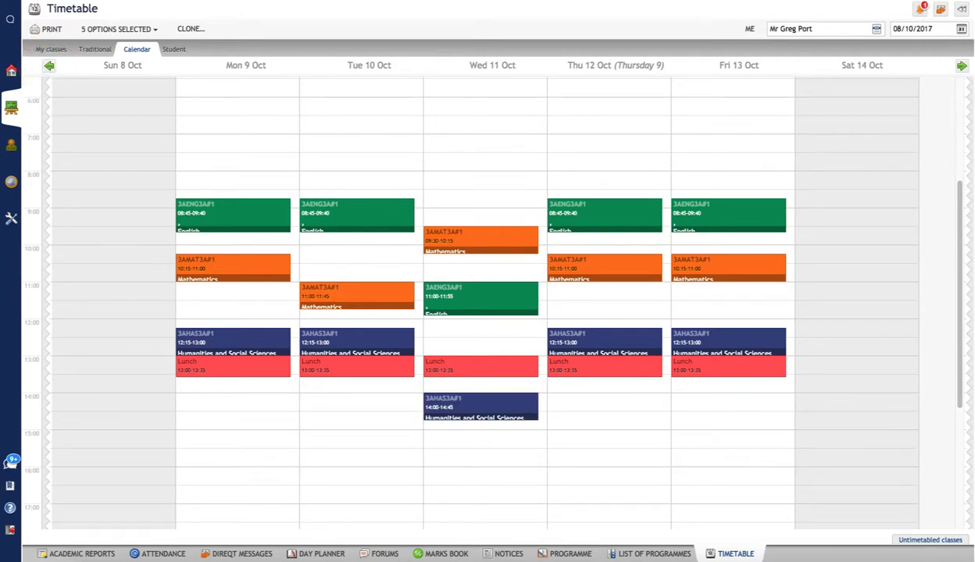
pyautogui.click(963, 67)
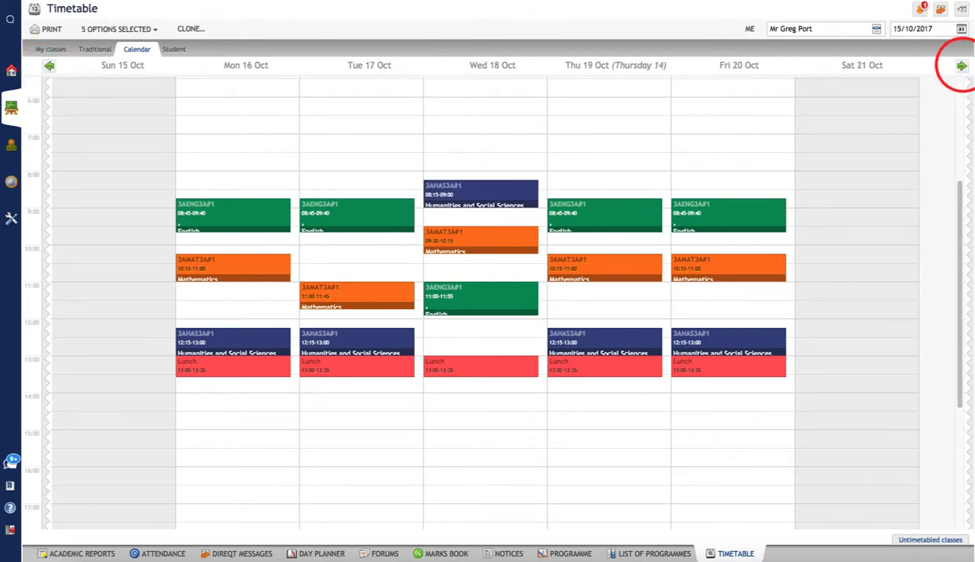
pyautogui.click(49, 67)
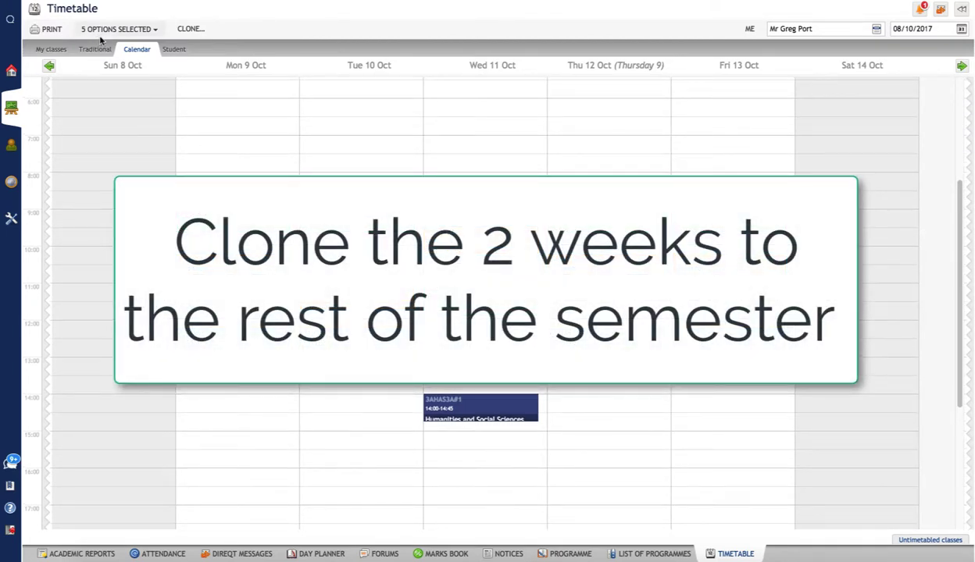
# Set the clone source to end 21 Oct 2017 and the target to 22 Oct–14 Dec 2017.
pyautogui.click(192, 29)
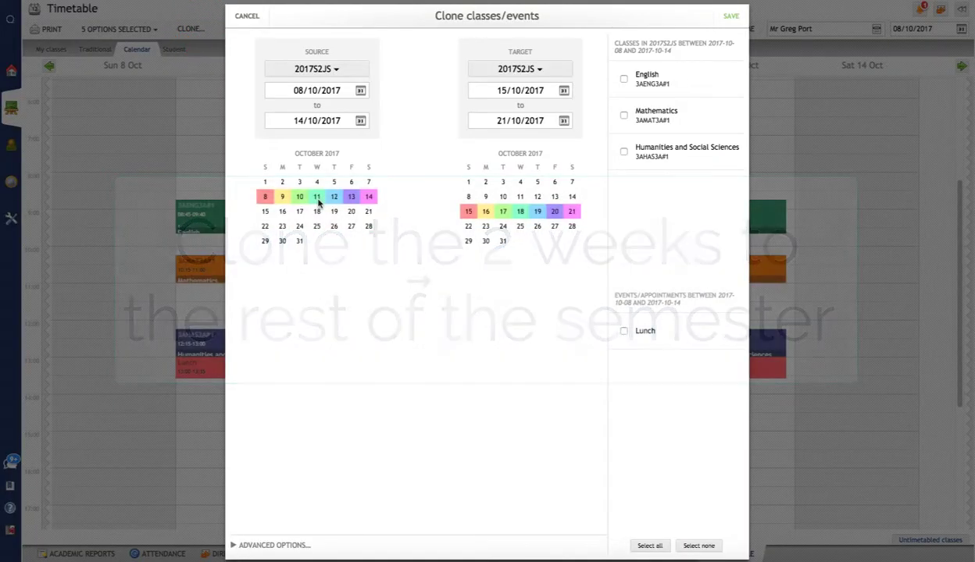
pyautogui.click(361, 121)
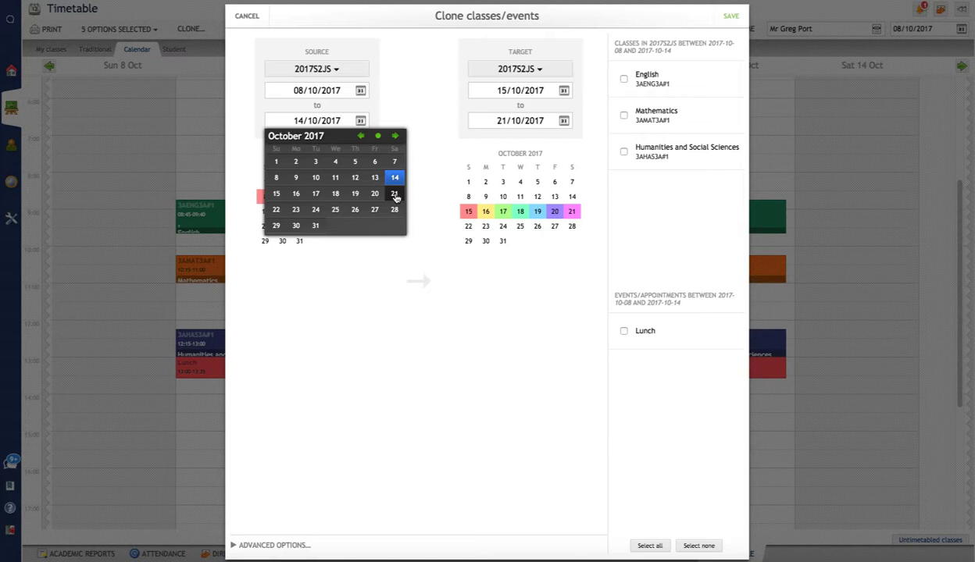
pyautogui.click(406, 108)
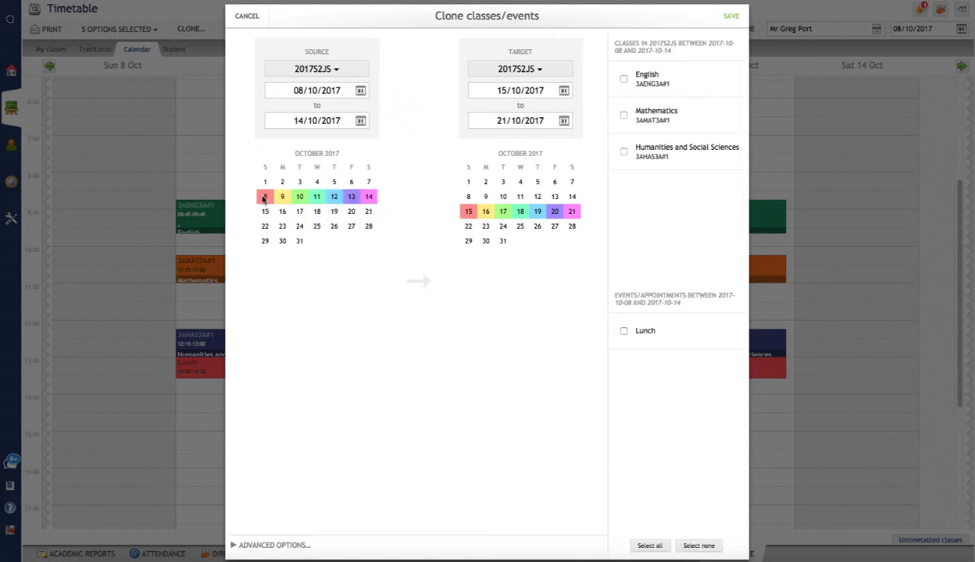
pyautogui.click(360, 121)
pyautogui.click(398, 194)
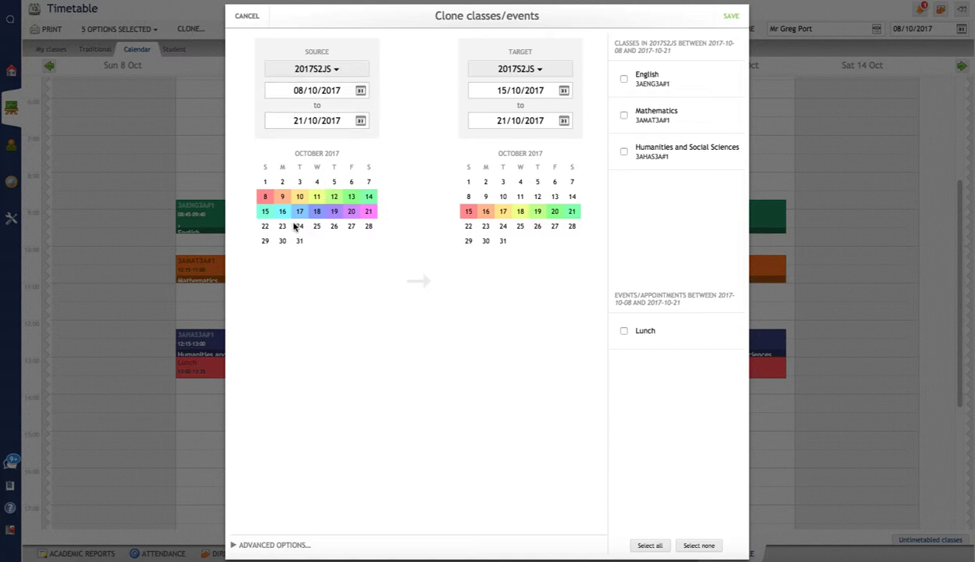
pyautogui.click(564, 91)
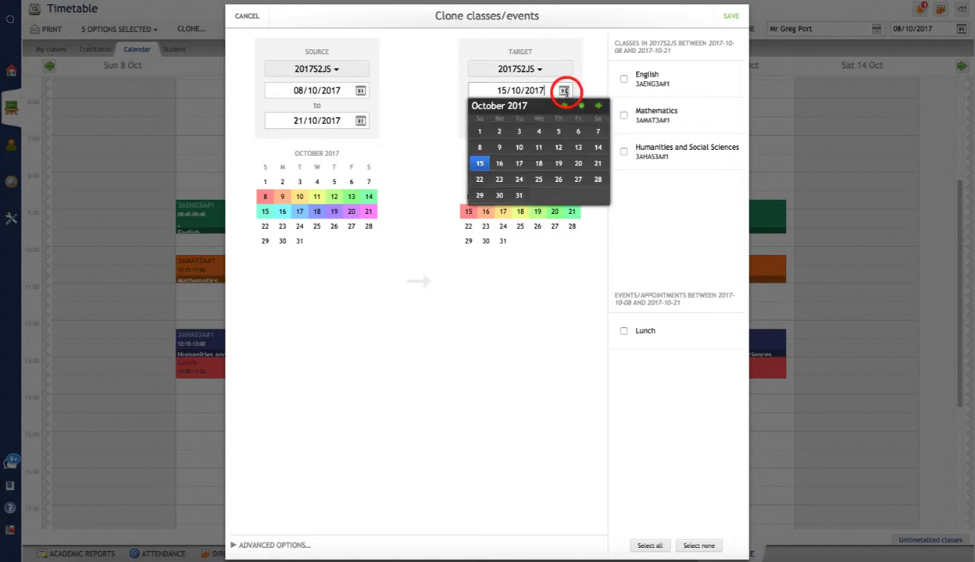
pyautogui.click(478, 181)
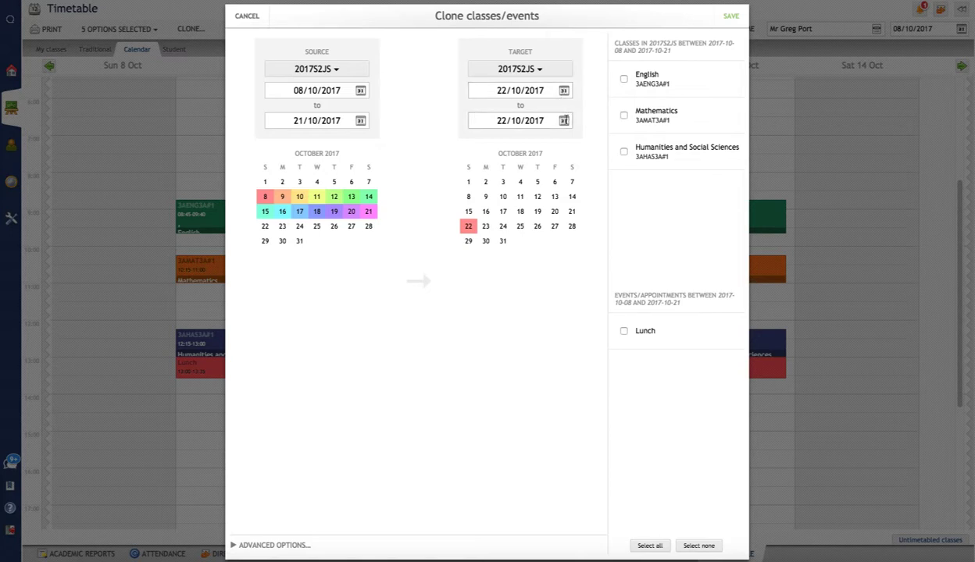
pyautogui.click(563, 120)
pyautogui.click(598, 138)
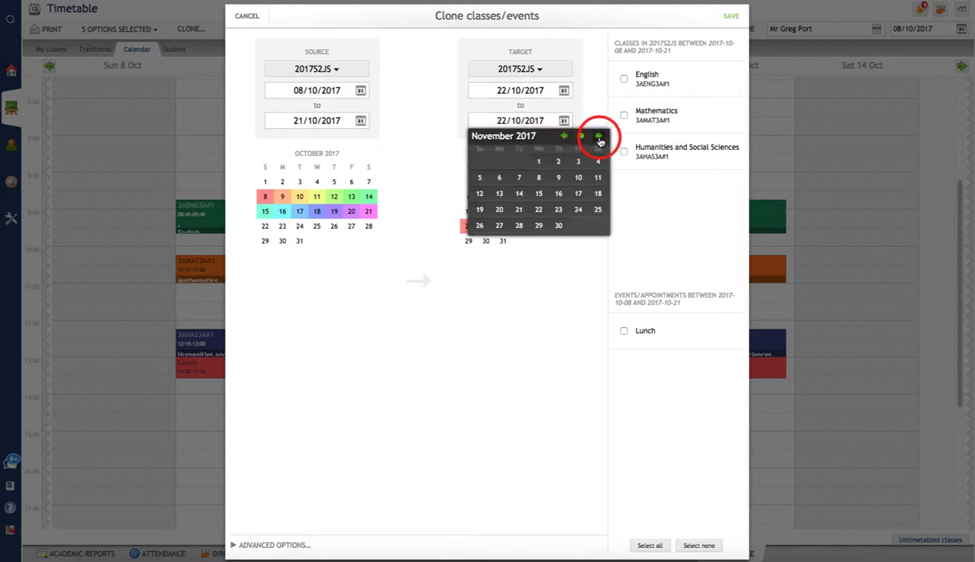
pyautogui.click(598, 139)
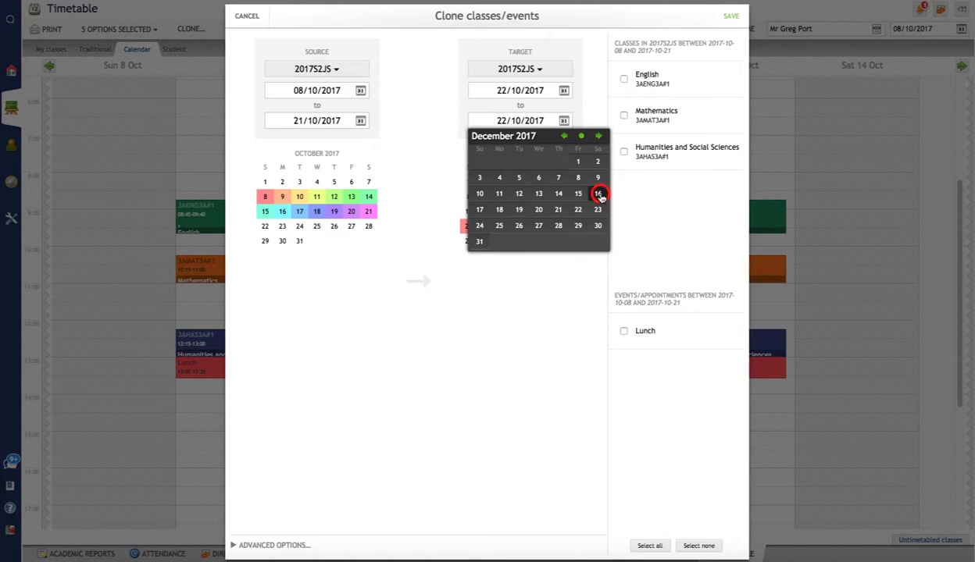
pyautogui.click(598, 194)
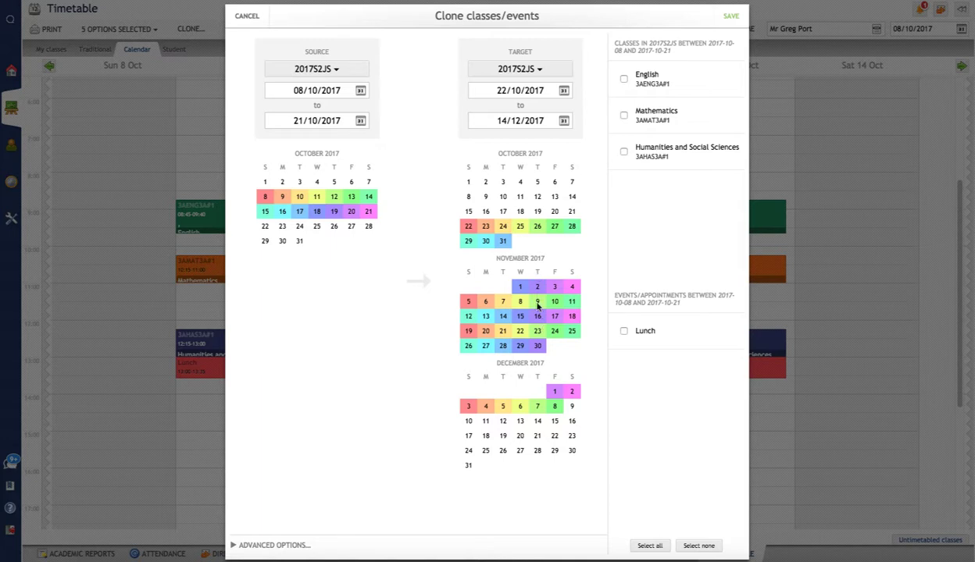
# Include English, Mathematics, Humanities and Lunch and save the clone.
pyautogui.click(624, 79)
pyautogui.click(623, 115)
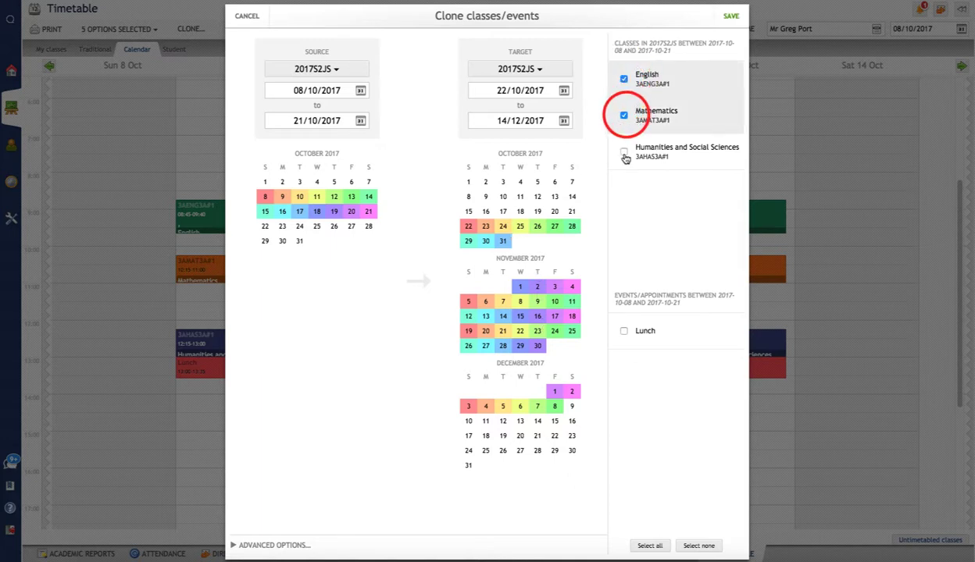
pyautogui.click(623, 152)
pyautogui.click(624, 331)
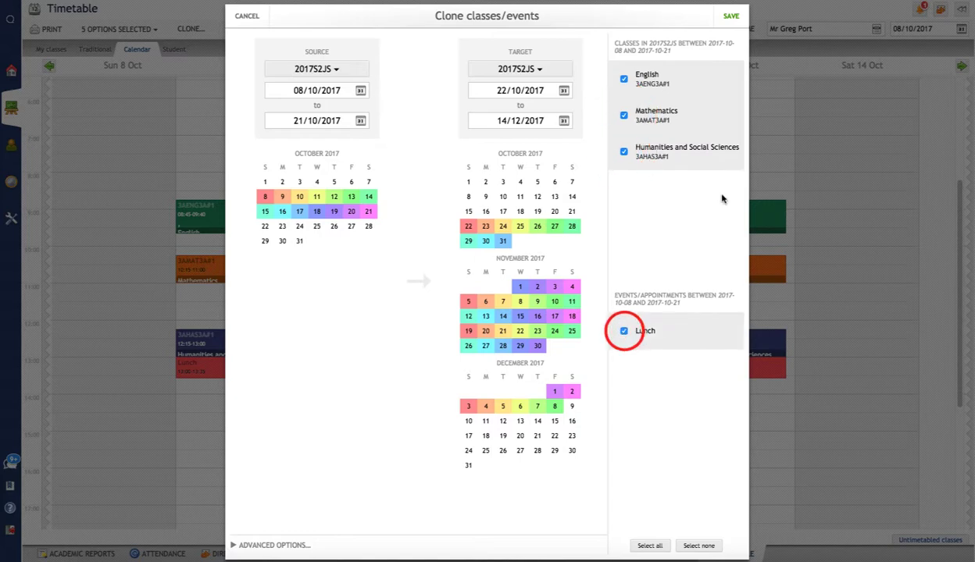
pyautogui.click(730, 18)
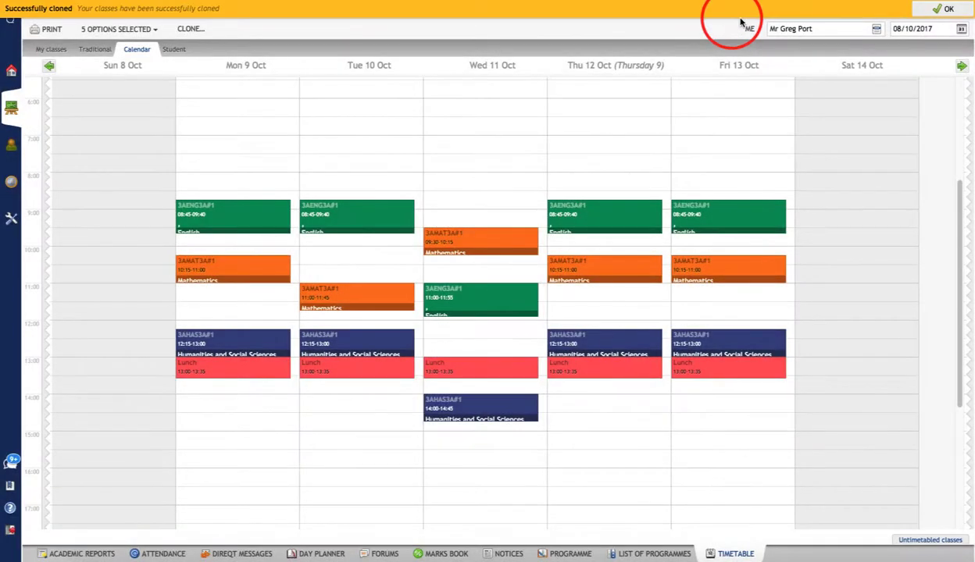
pyautogui.click(948, 11)
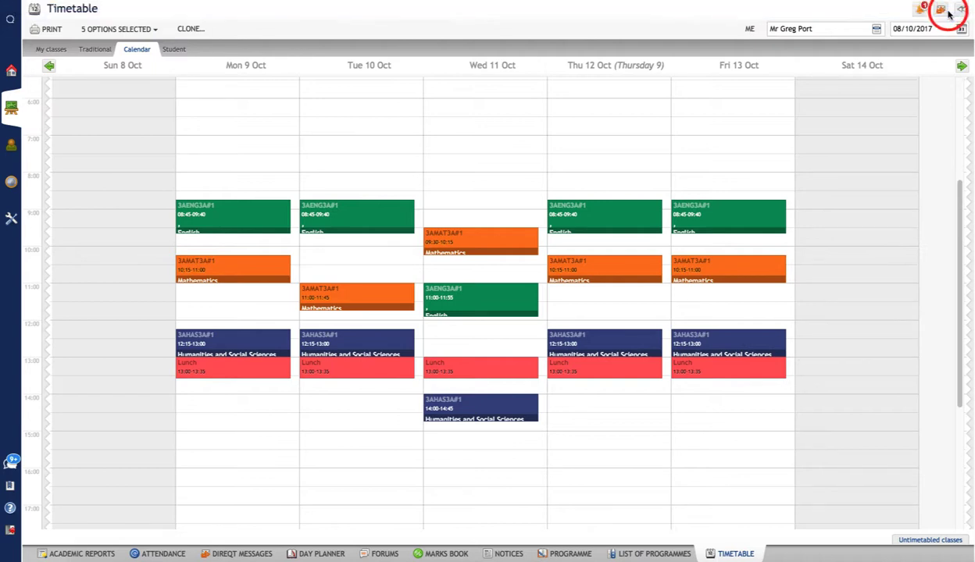
# Page forward through the cloned weeks up to 12–18 November.
pyautogui.click(962, 68)
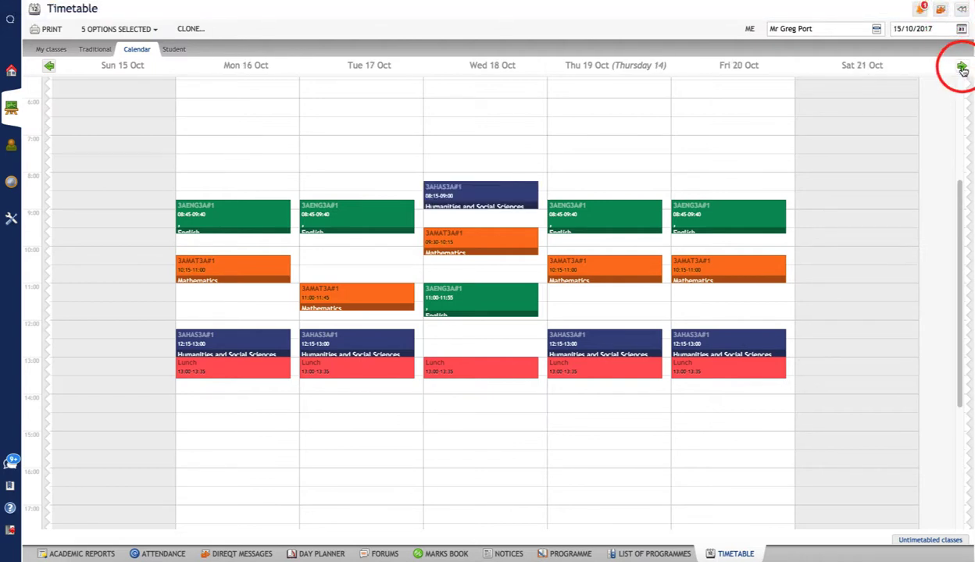
pyautogui.click(961, 68)
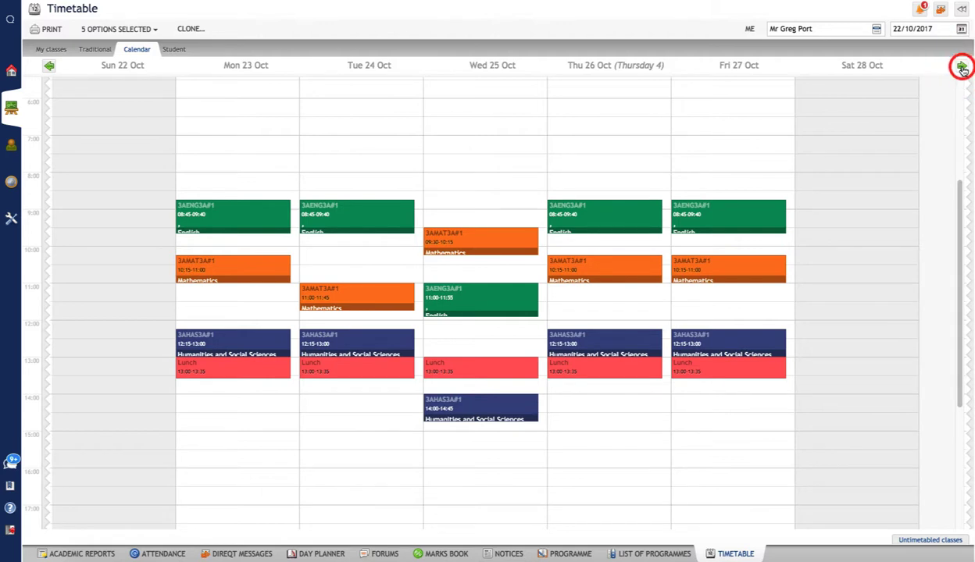
pyautogui.click(961, 68)
pyautogui.click(962, 68)
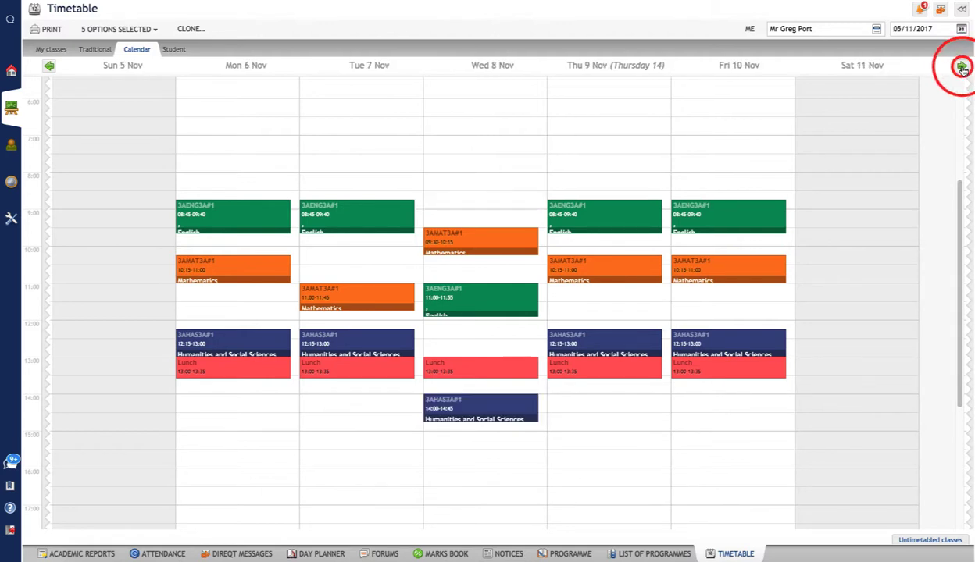
pyautogui.click(962, 68)
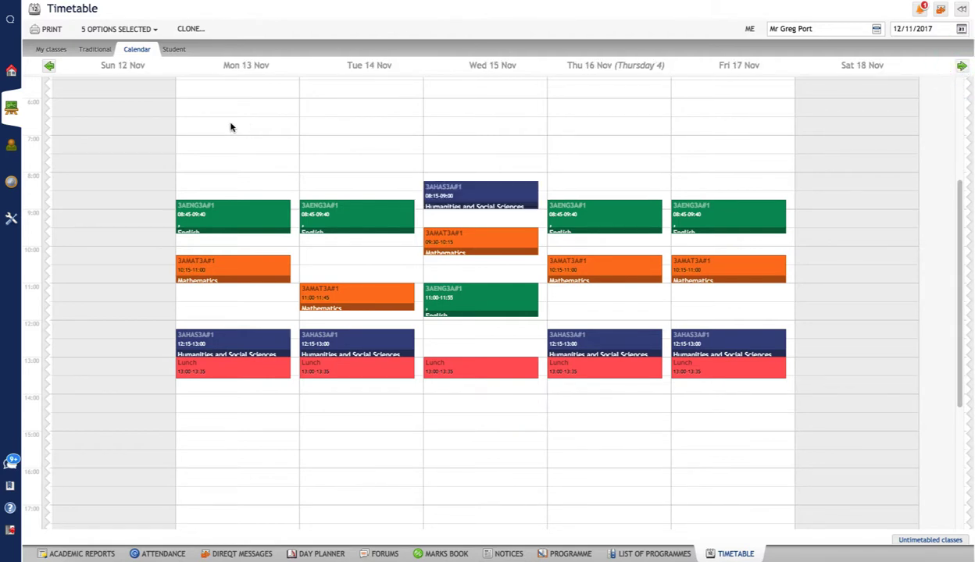
# Return to 8–14 Oct and load another staff member's timetable in the period view.
pyautogui.click(49, 68)
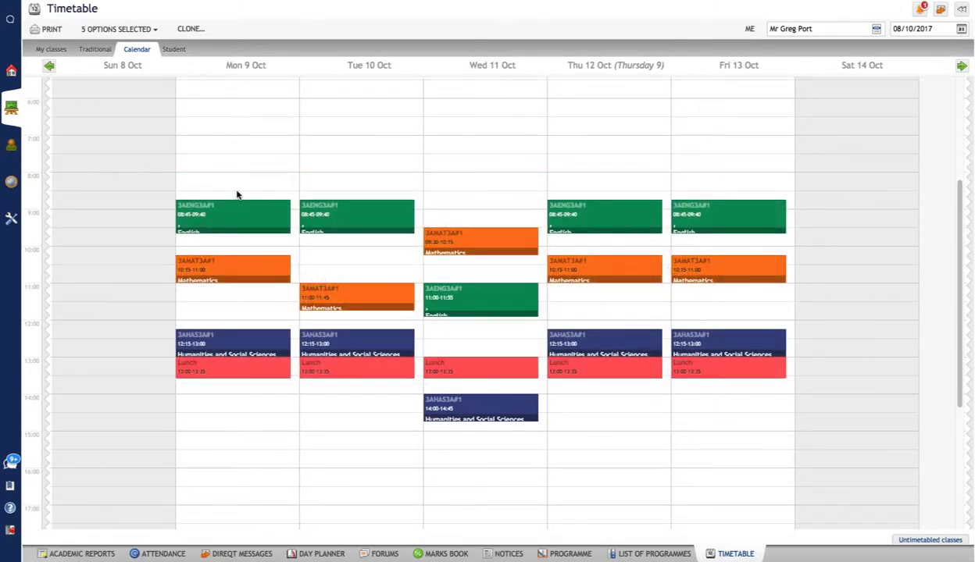
pyautogui.click(96, 49)
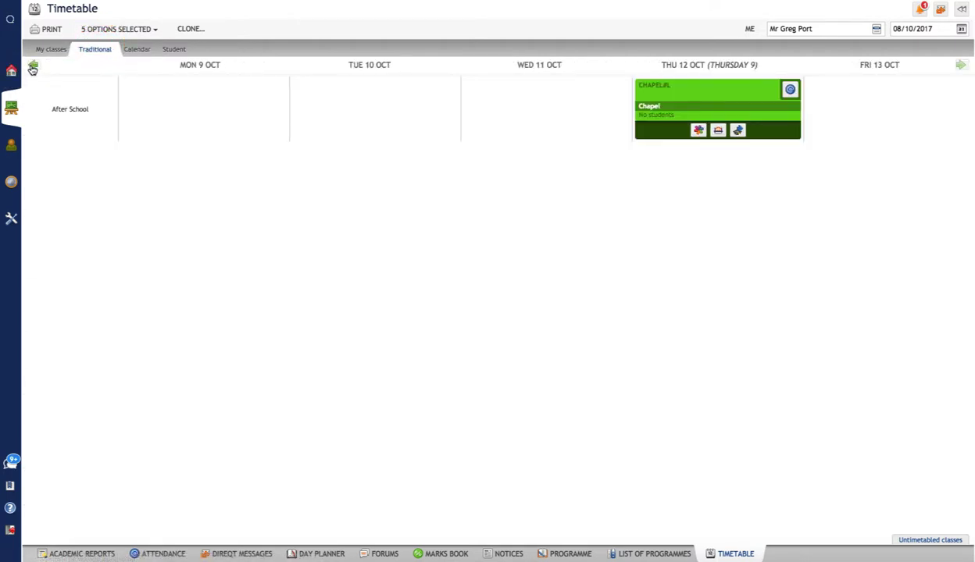
pyautogui.click(828, 29)
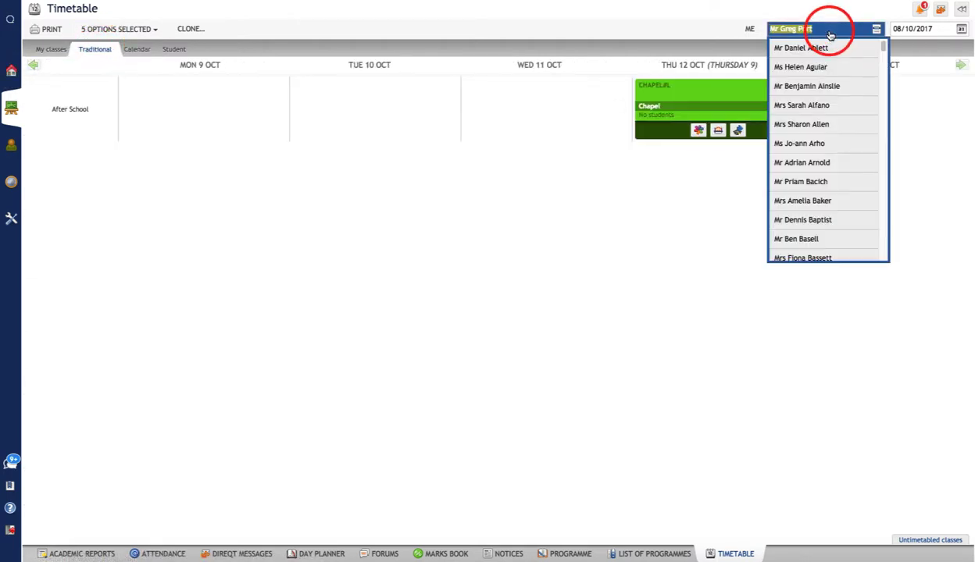
pyautogui.write('annie')
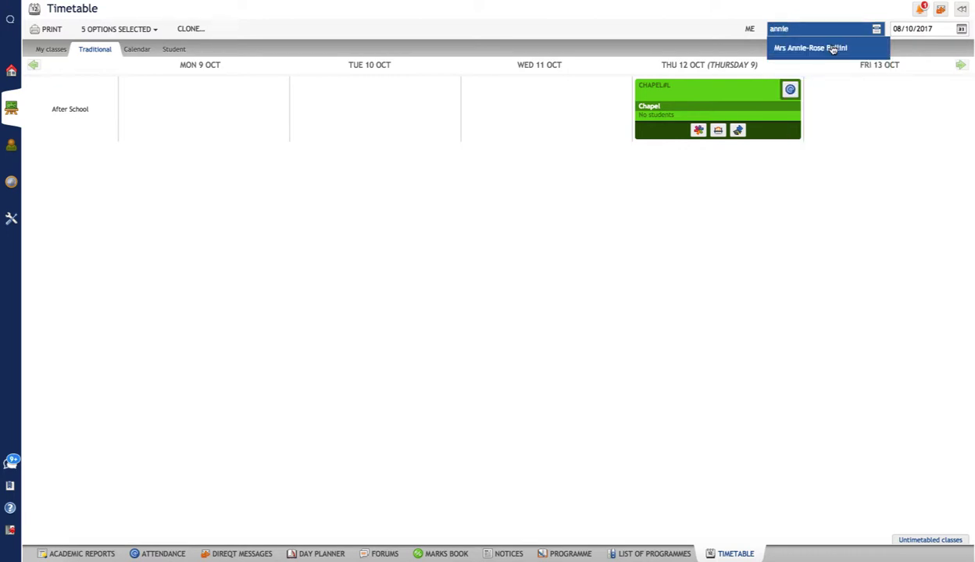
pyautogui.click(832, 48)
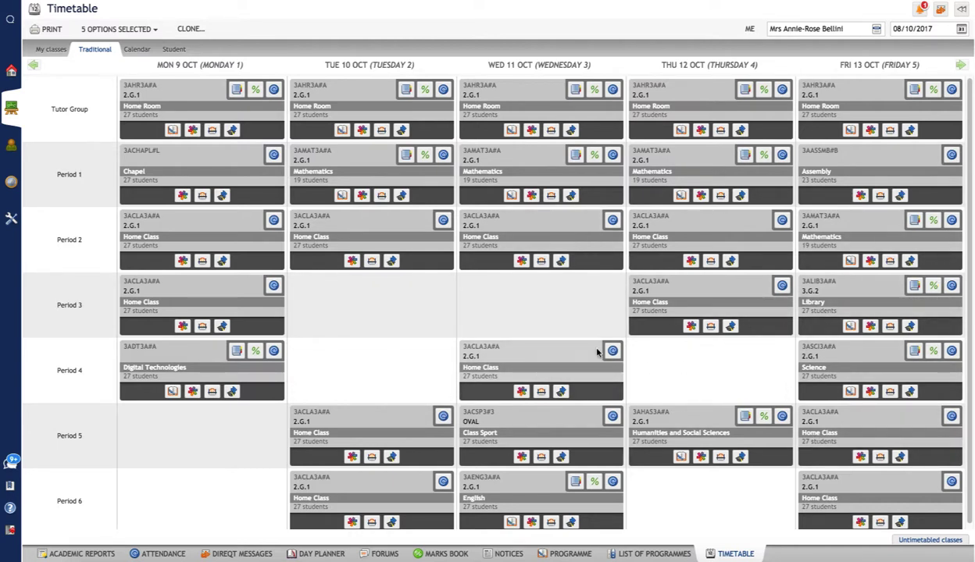
# Show your own timetable in the week calendar, advanced to 8–14 Oct.
pyautogui.click(137, 49)
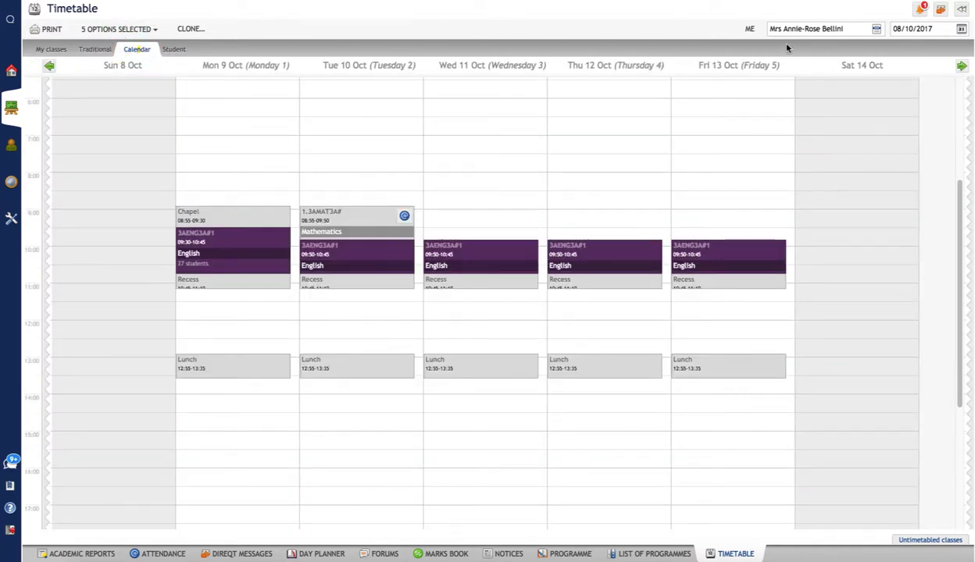
pyautogui.click(859, 32)
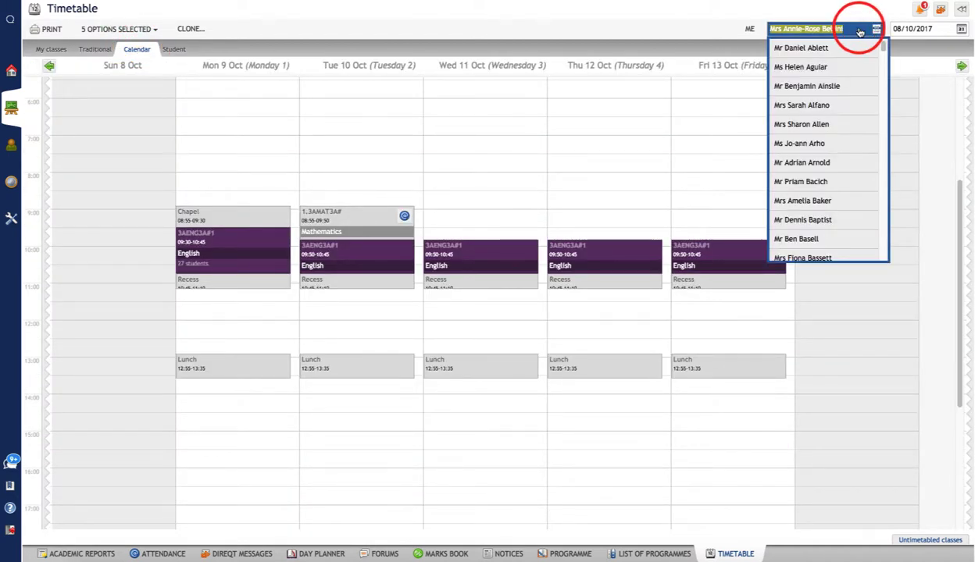
pyautogui.click(747, 29)
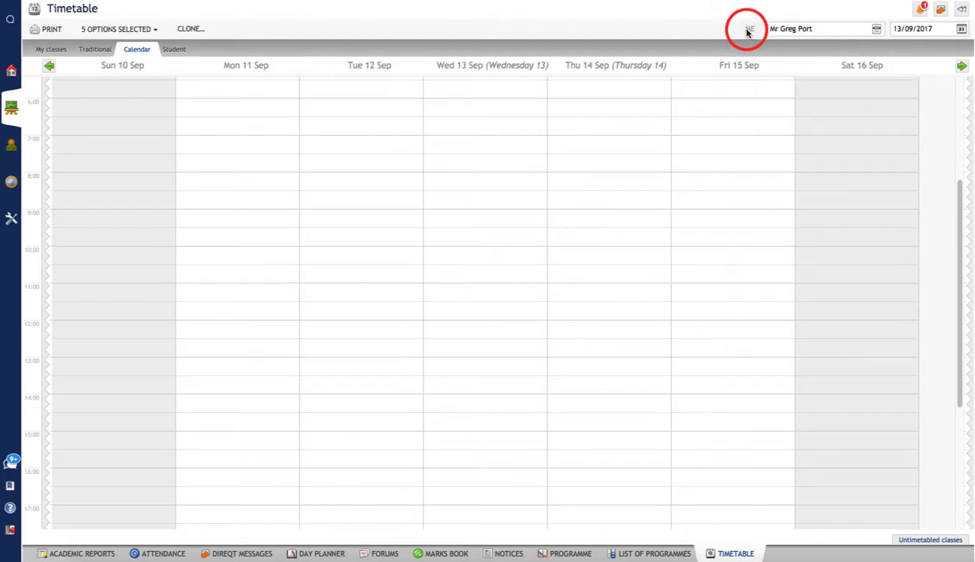
pyautogui.click(962, 68)
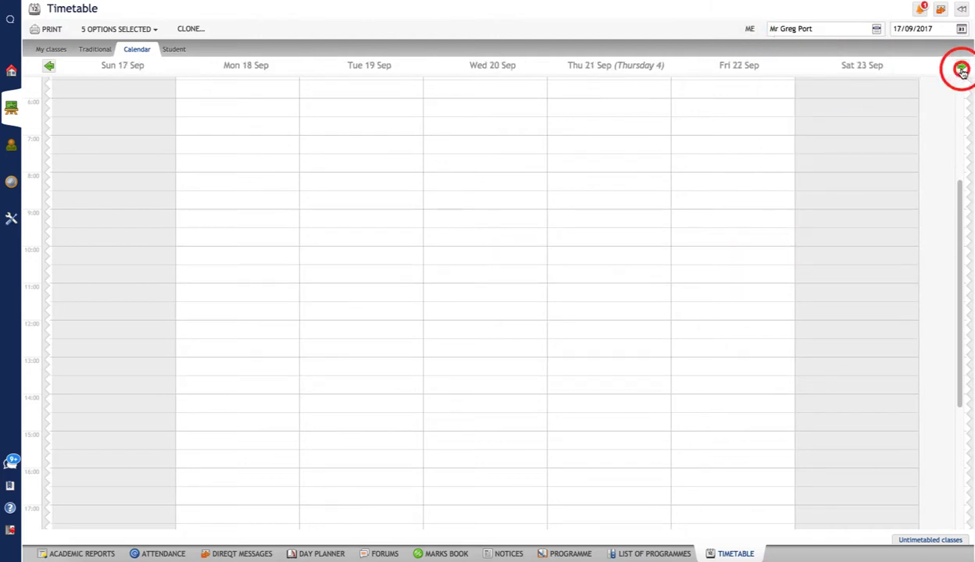
pyautogui.click(961, 68)
pyautogui.click(961, 68)
pyautogui.click(961, 68)
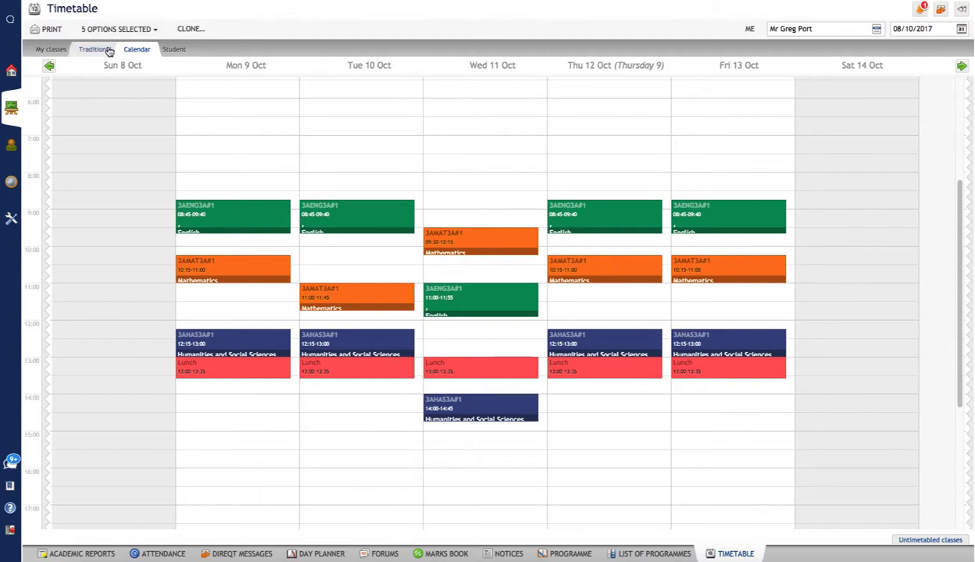
# Load the original English teacher's timetable in the period grid and list their classes.
pyautogui.click(834, 34)
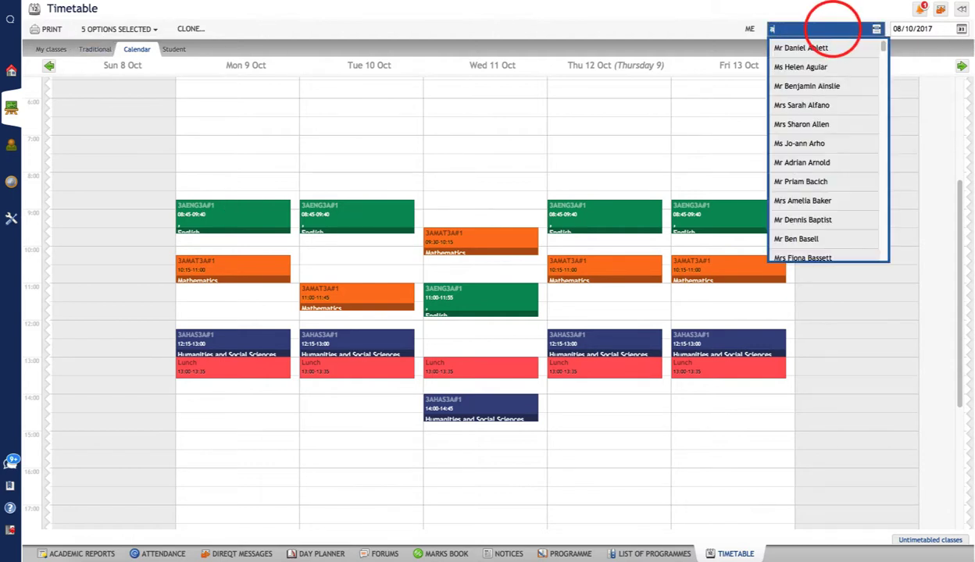
pyautogui.write('annie')
pyautogui.click(827, 48)
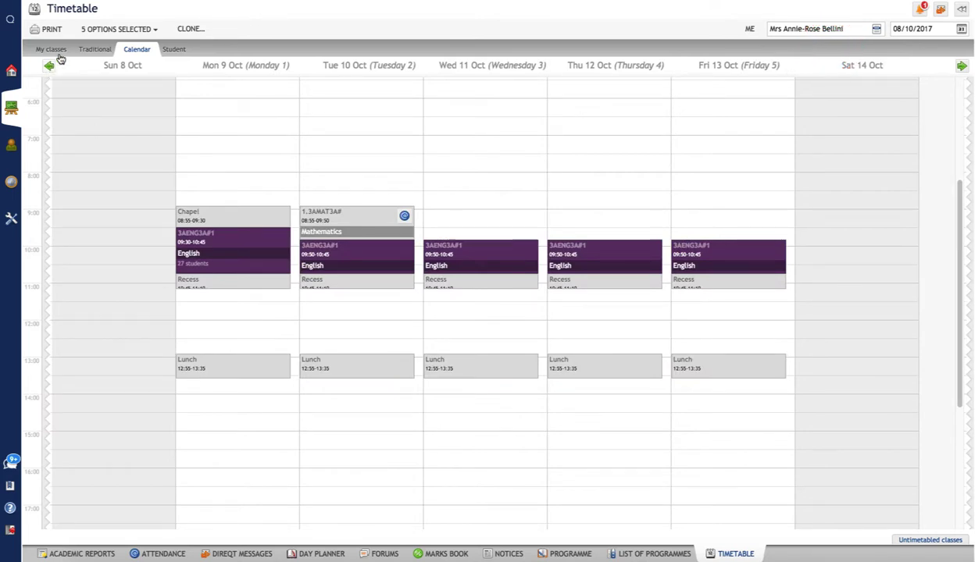
pyautogui.click(92, 50)
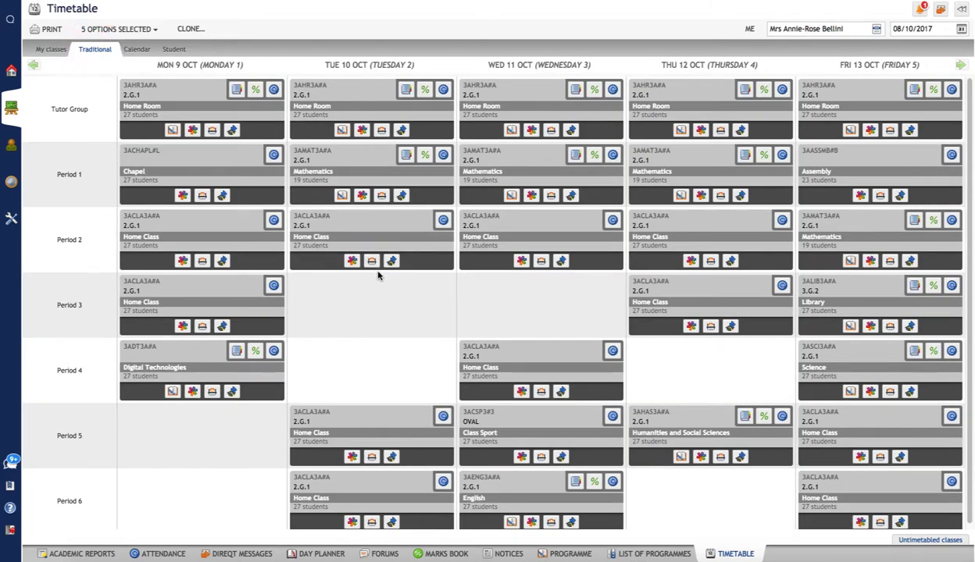
pyautogui.scroll(-1, 378, 275)
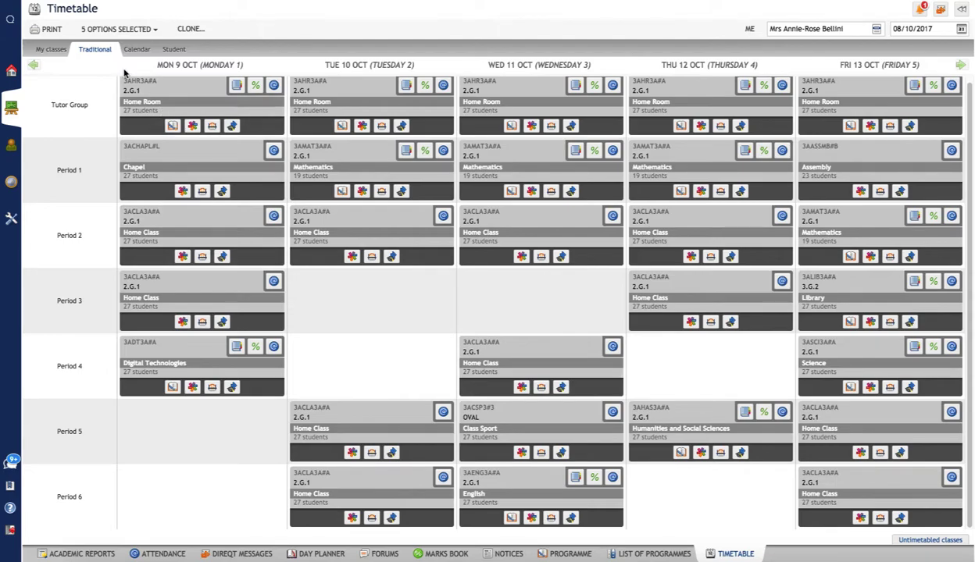
pyautogui.click(50, 49)
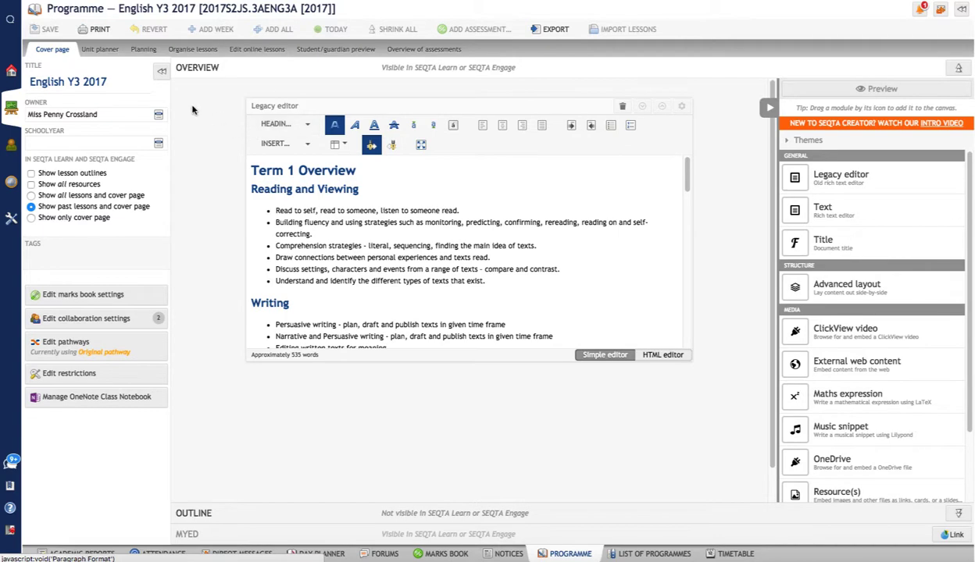
# Share the English Y3 2017 programme with class 3AENG3A#1 and confirm.
pyautogui.click(105, 320)
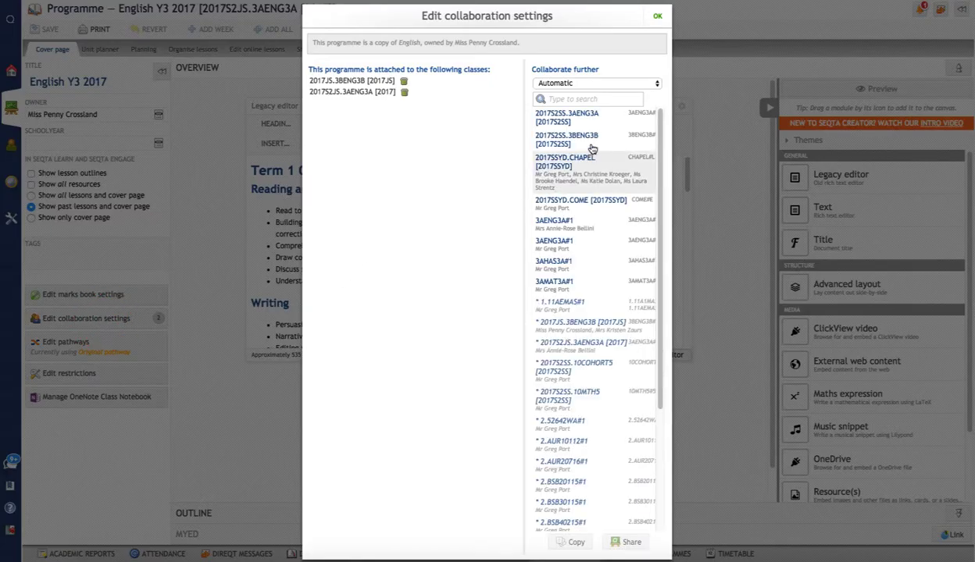
pyautogui.click(569, 116)
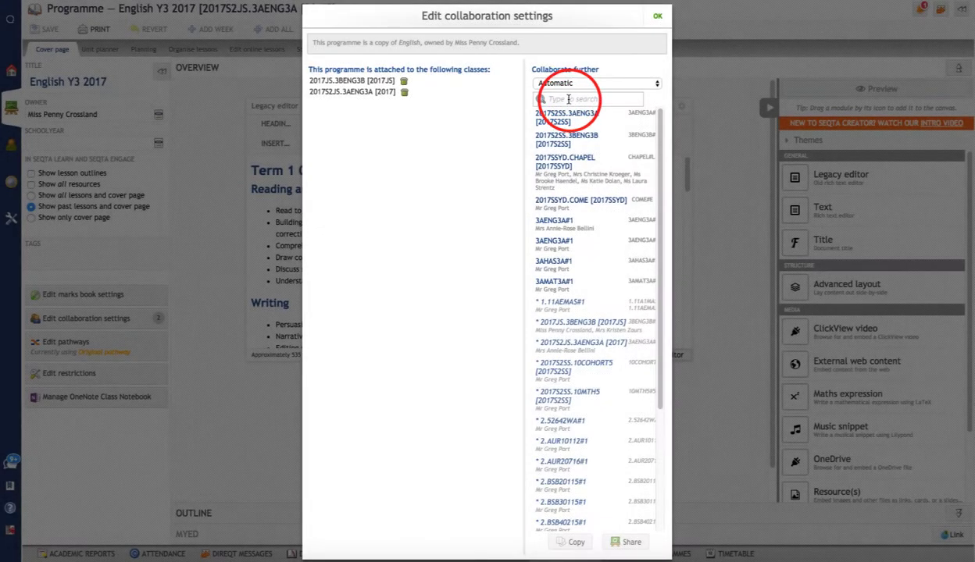
pyautogui.click(569, 99)
pyautogui.write('3')
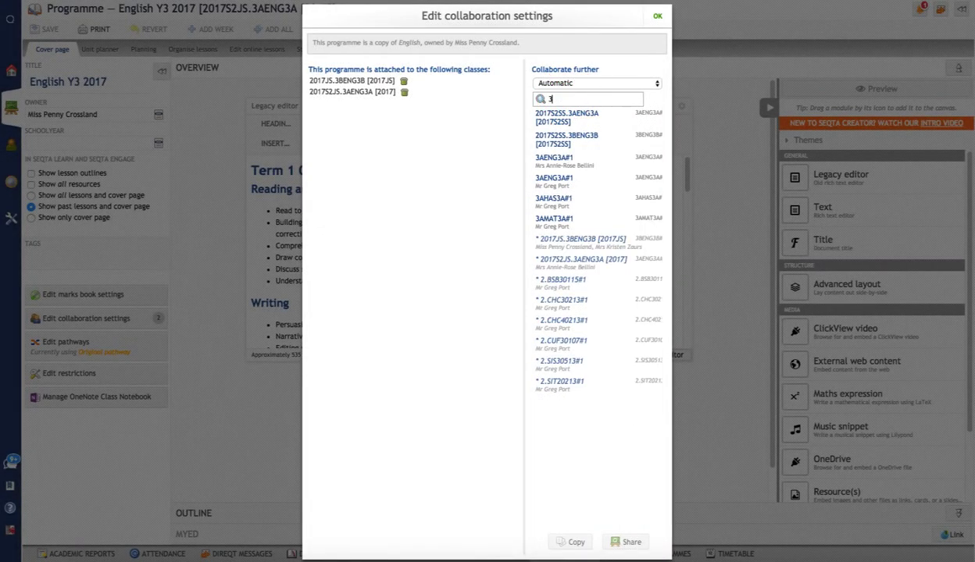
pyautogui.write('AENG')
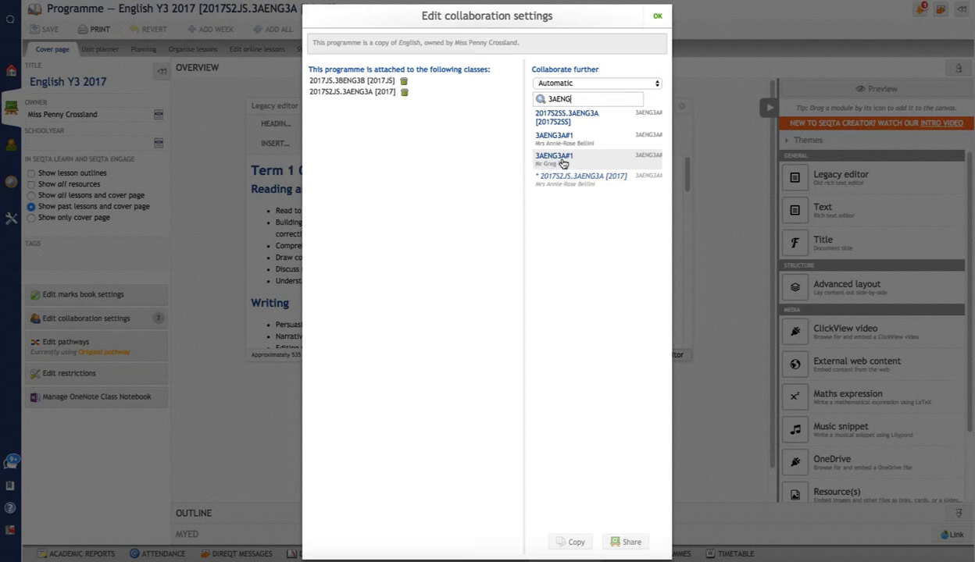
pyautogui.click(563, 161)
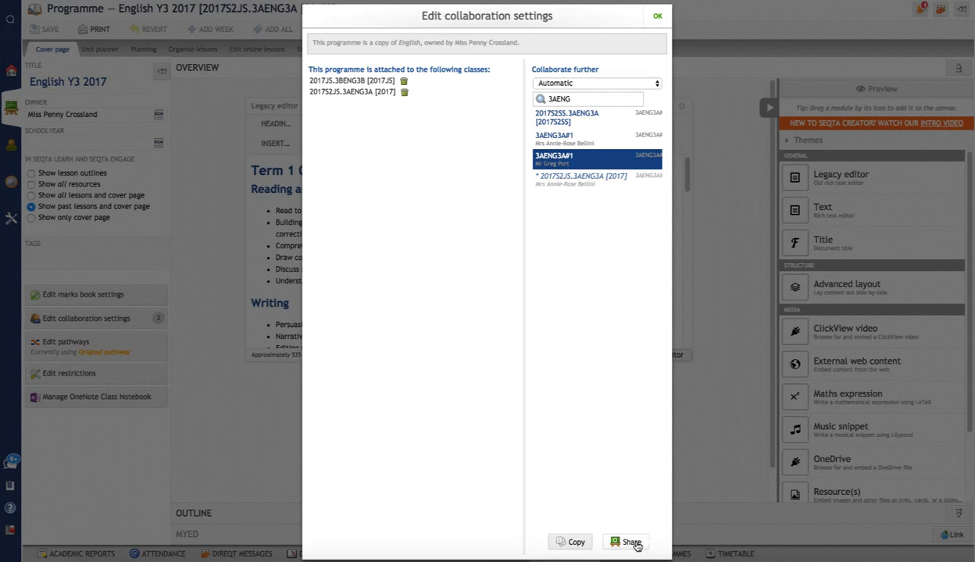
pyautogui.click(635, 543)
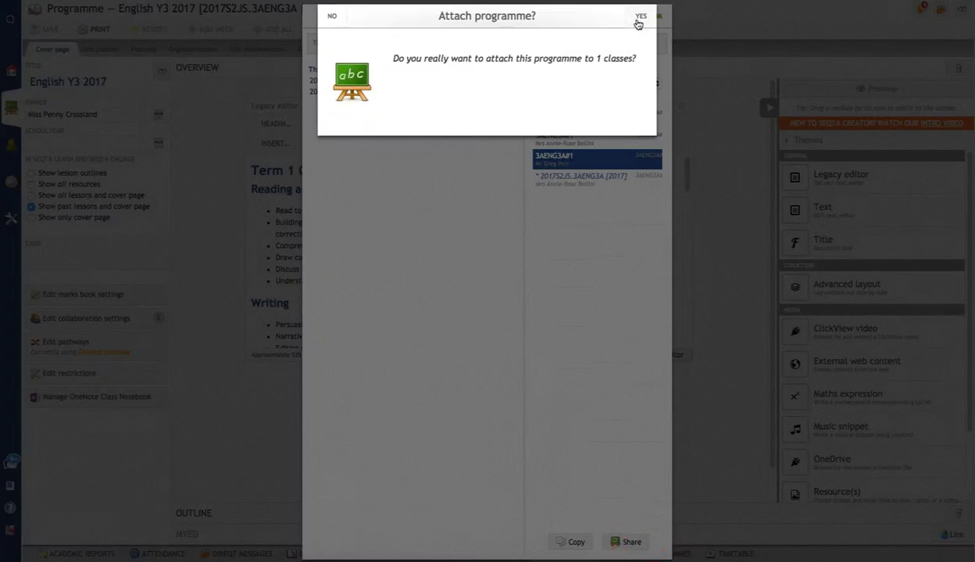
pyautogui.click(639, 18)
# Return to your own 8–14 Oct calendar and open Monday's 3AENG3A#1 English marks book.
pyautogui.click(656, 16)
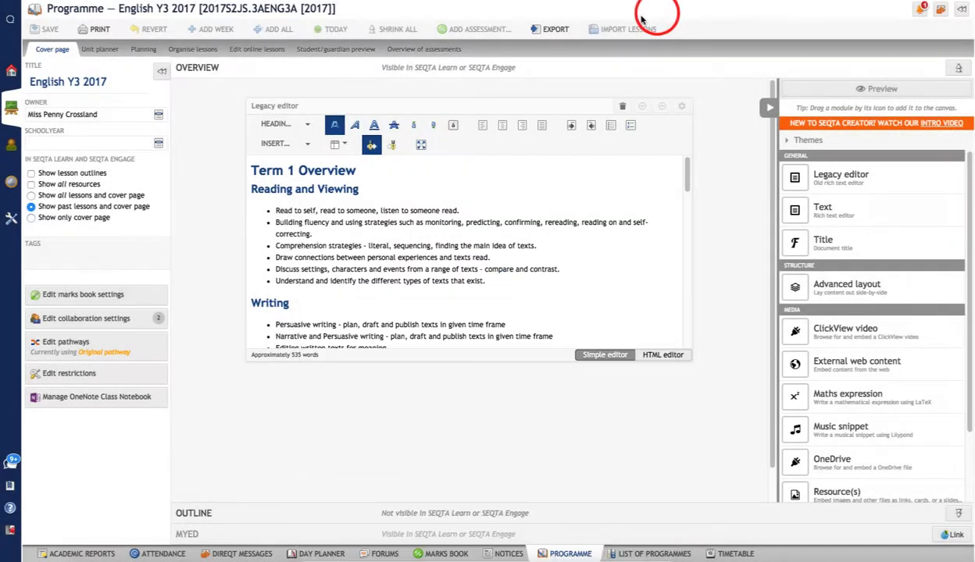
pyautogui.click(11, 107)
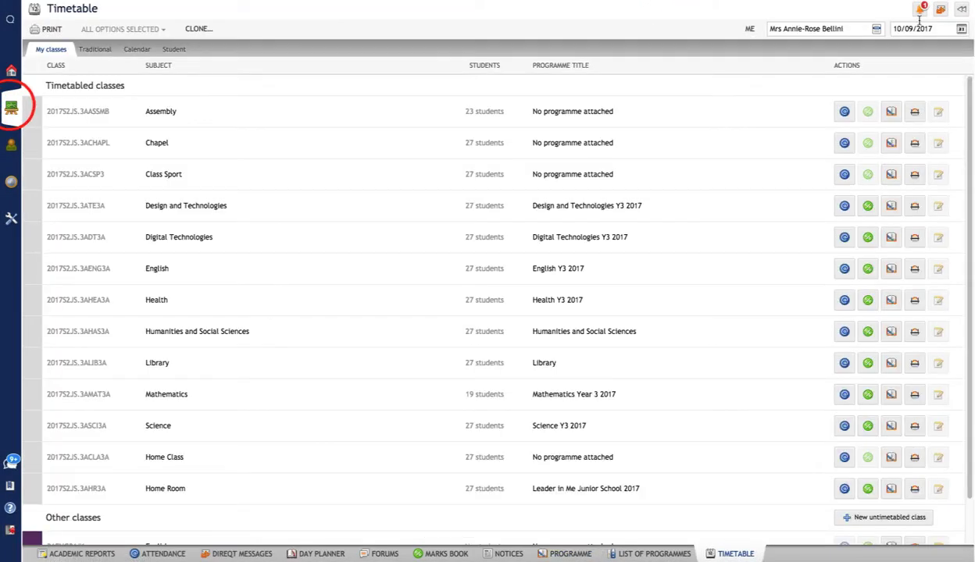
pyautogui.click(749, 29)
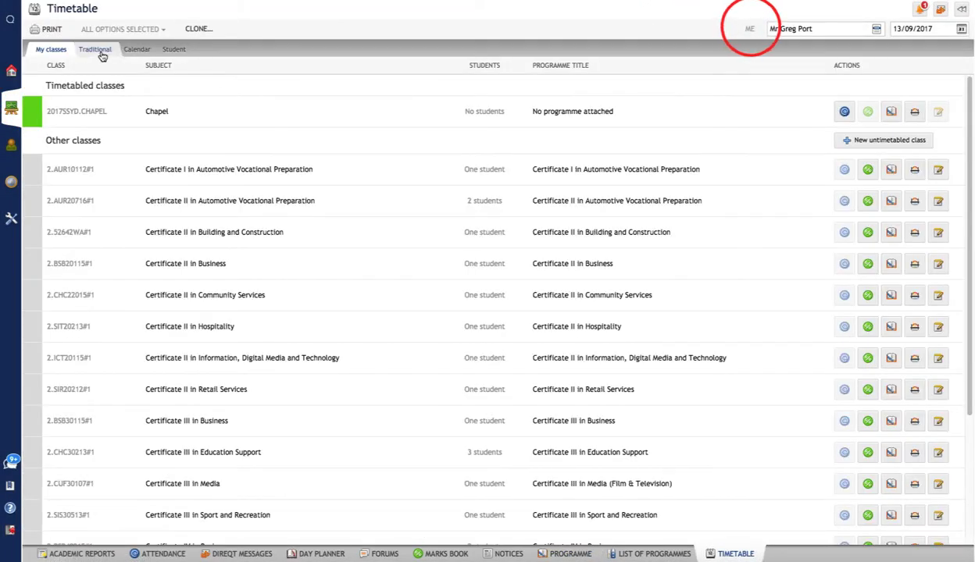
pyautogui.click(137, 48)
pyautogui.click(959, 69)
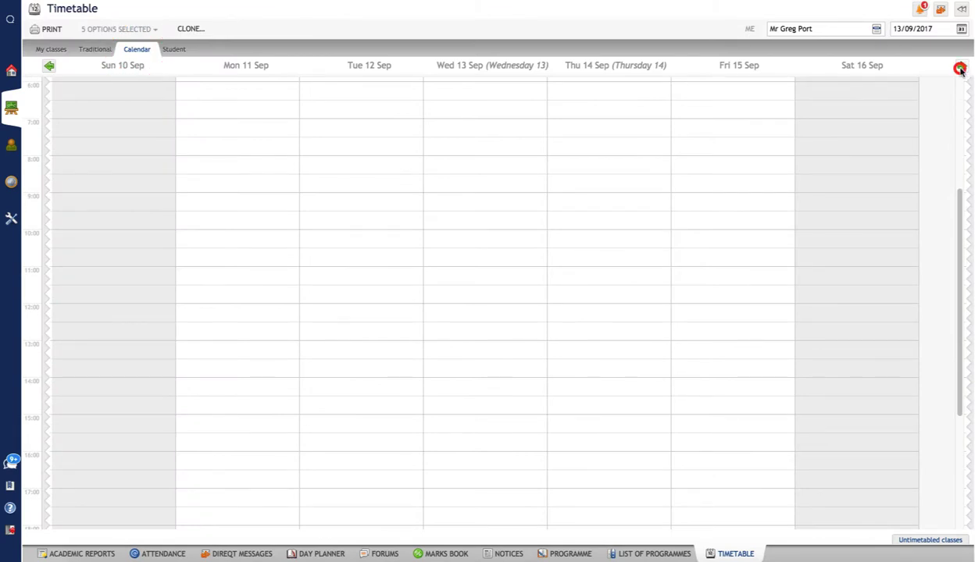
pyautogui.click(961, 69)
pyautogui.click(961, 68)
pyautogui.click(962, 71)
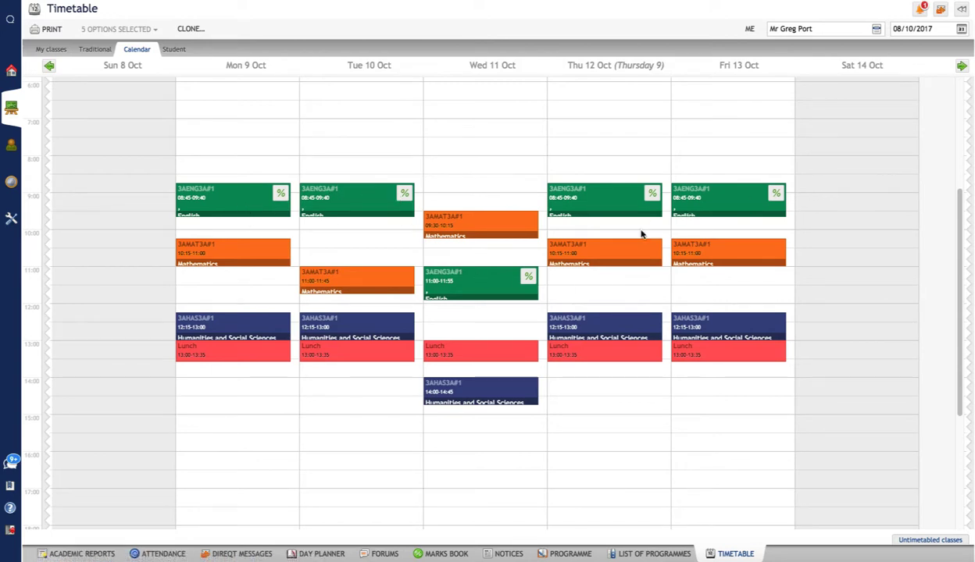
pyautogui.click(230, 201)
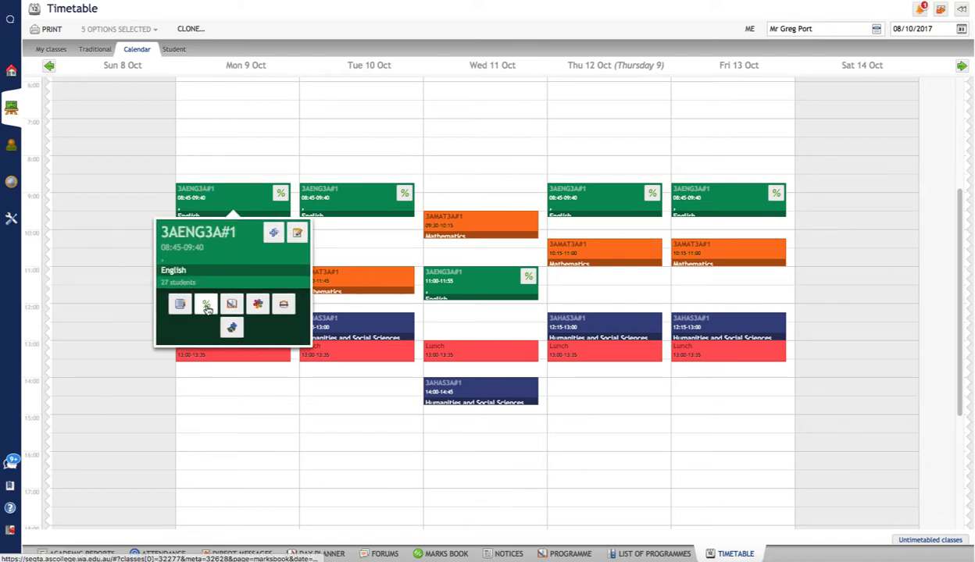
pyautogui.click(206, 305)
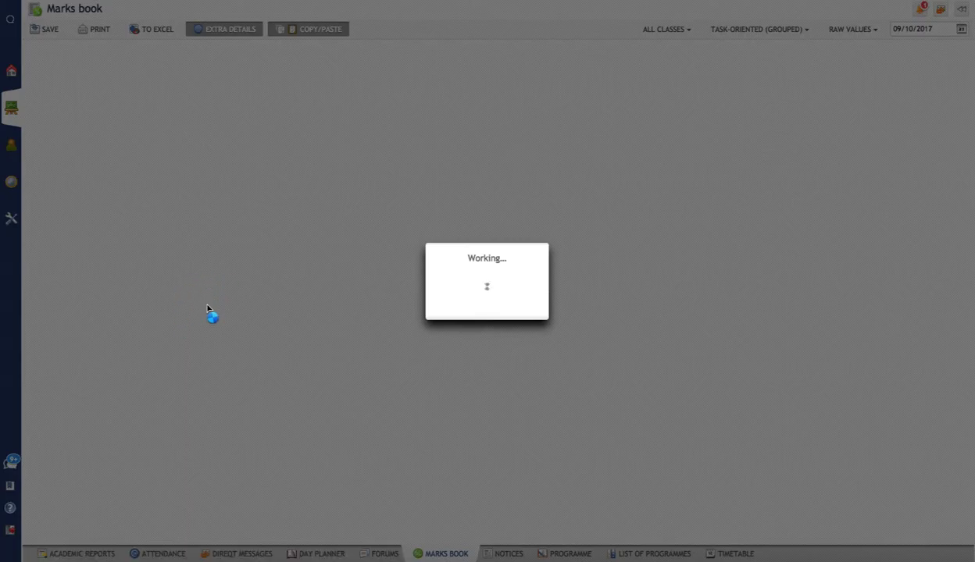
# Scroll across the 3AENG3A#1 marks book grid, then go back to the Timetable.
pyautogui.hscroll(5, 576, 255)
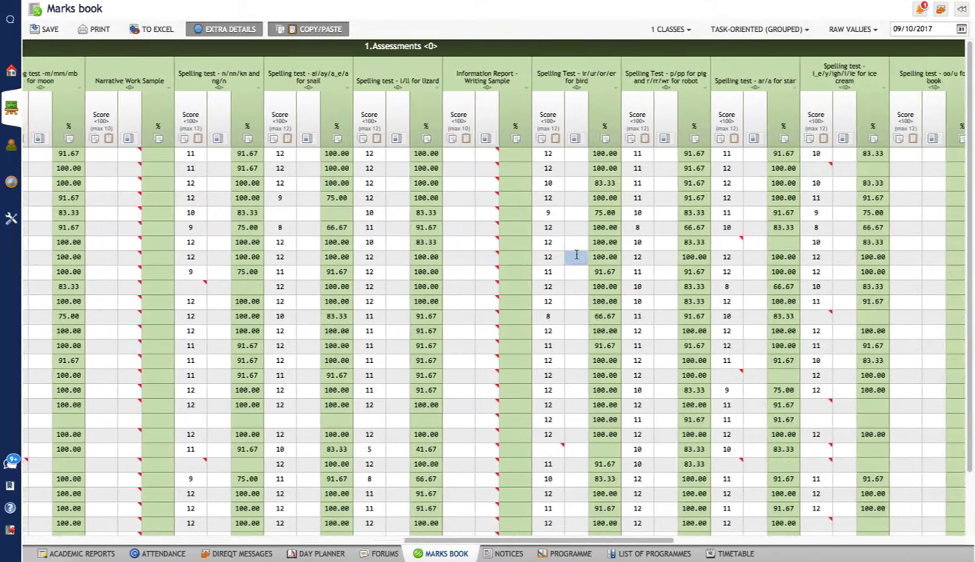
pyautogui.hscroll(6, 575, 254)
pyautogui.hscroll(-8, 574, 257)
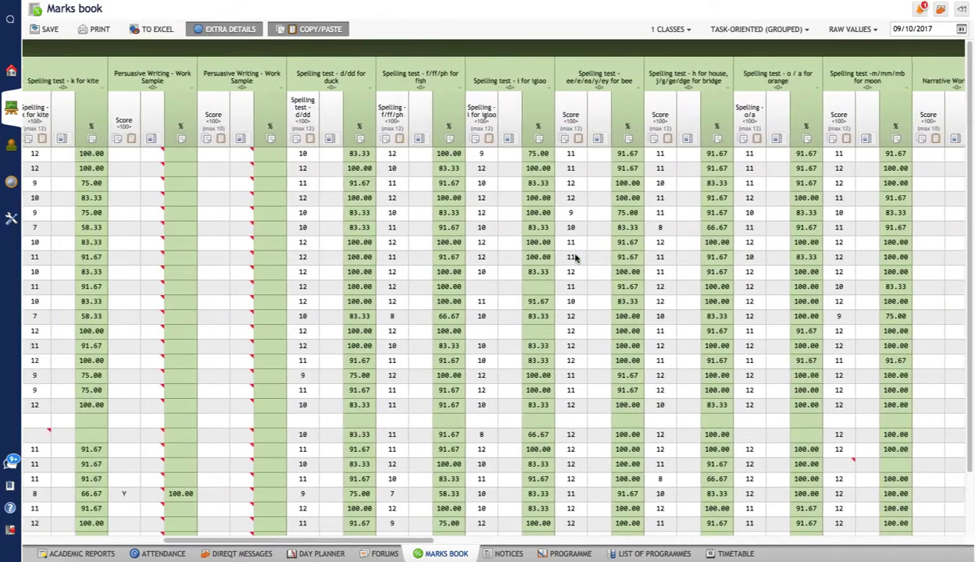
pyautogui.hscroll(-5, 576, 258)
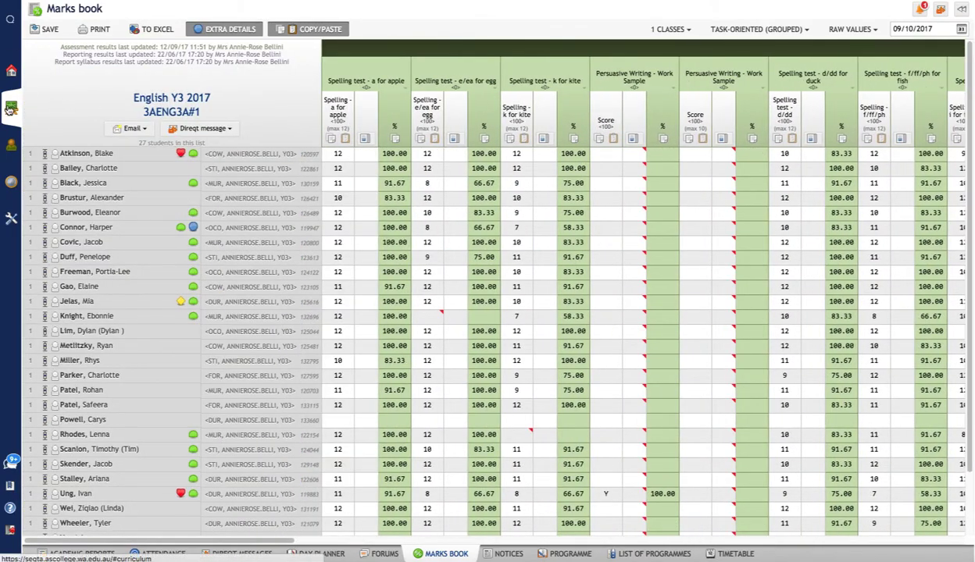
pyautogui.click(11, 108)
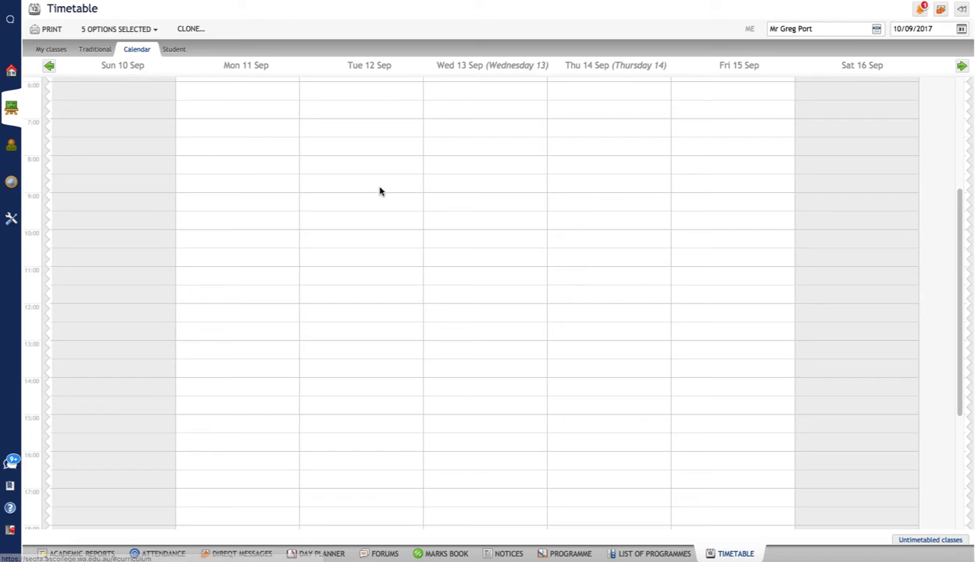